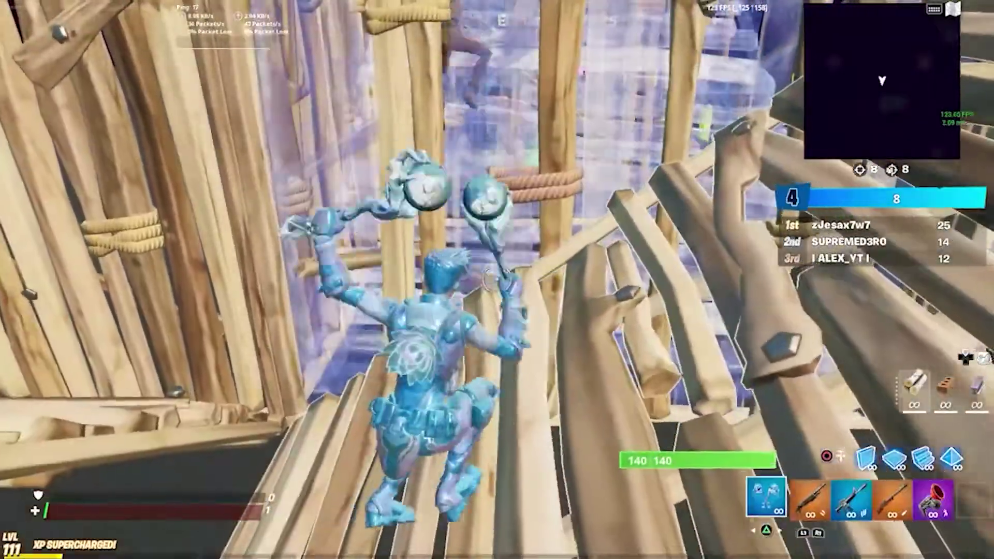
key(3)
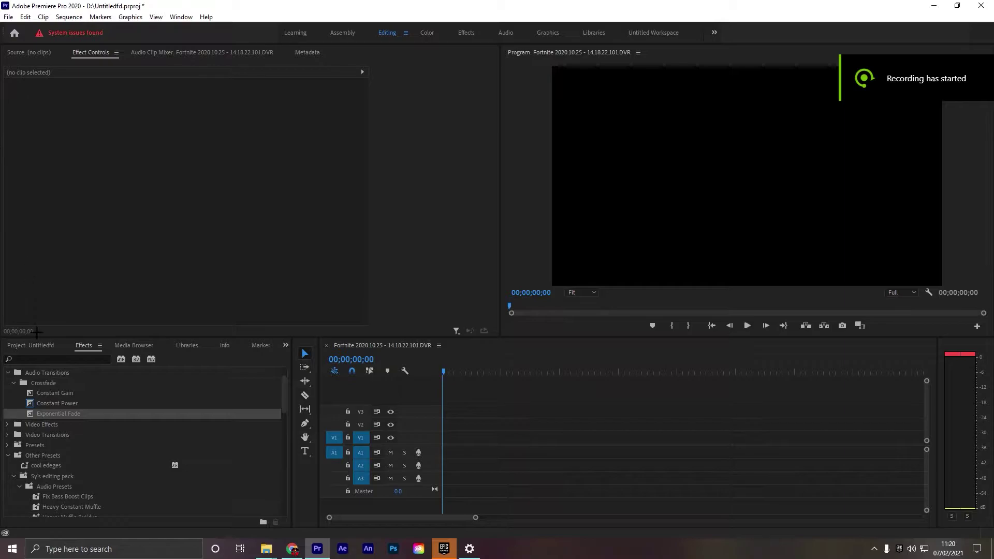
Place the 24kGoldn_Ft_DaBaby_-_Coco.mp3 song on audio track A1 at the start of the sequence
click(37, 345)
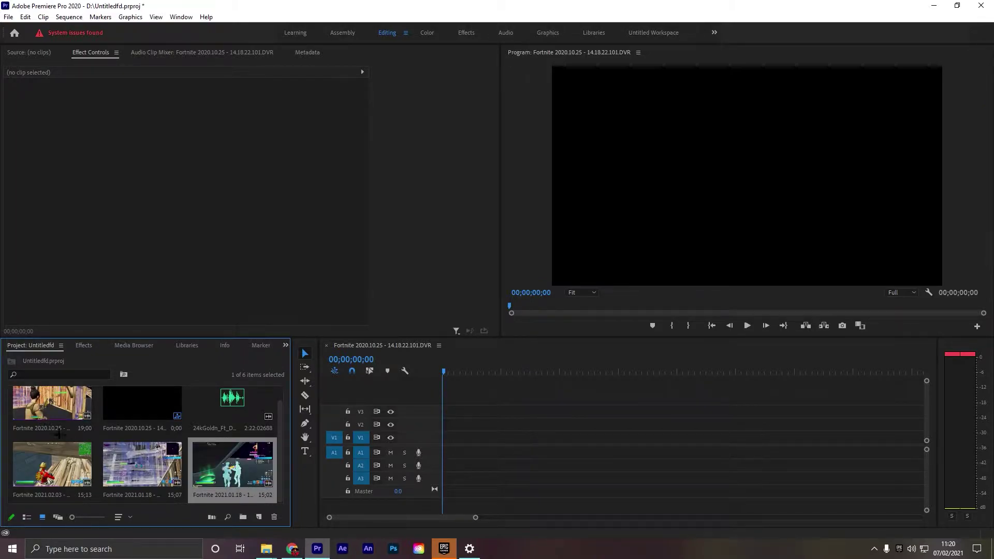
drag(216, 414, 444, 463)
Listen to the song from about 00;00;07;06 to the third marker to check that the markers match the beats
click(472, 370)
drag(472, 369, 550, 420)
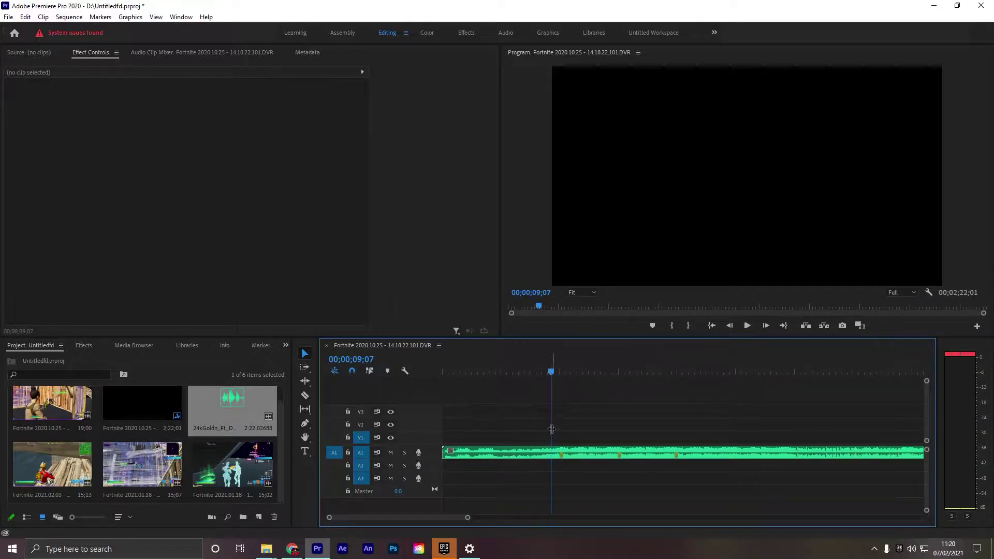
click(590, 454)
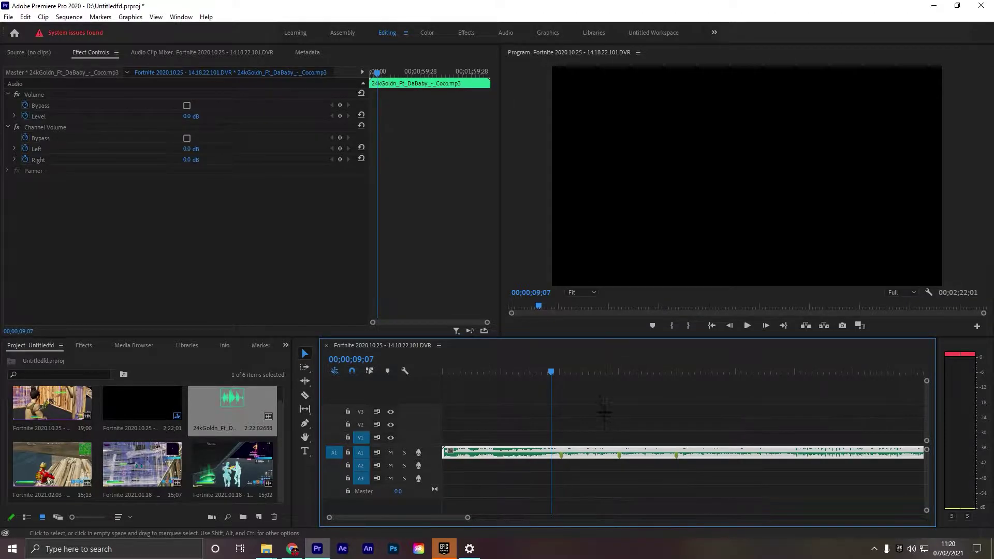
click(598, 400)
key(Left)
key(Left)
key(Left)
key(Left)
key(Left)
key(Left)
key(Left)
key(Left)
key(Left)
key(Left)
key(Left)
key(Left)
key(Left)
key(Left)
key(Left)
key(Left)
key(Left)
key(Left)
key(Left)
key(Left)
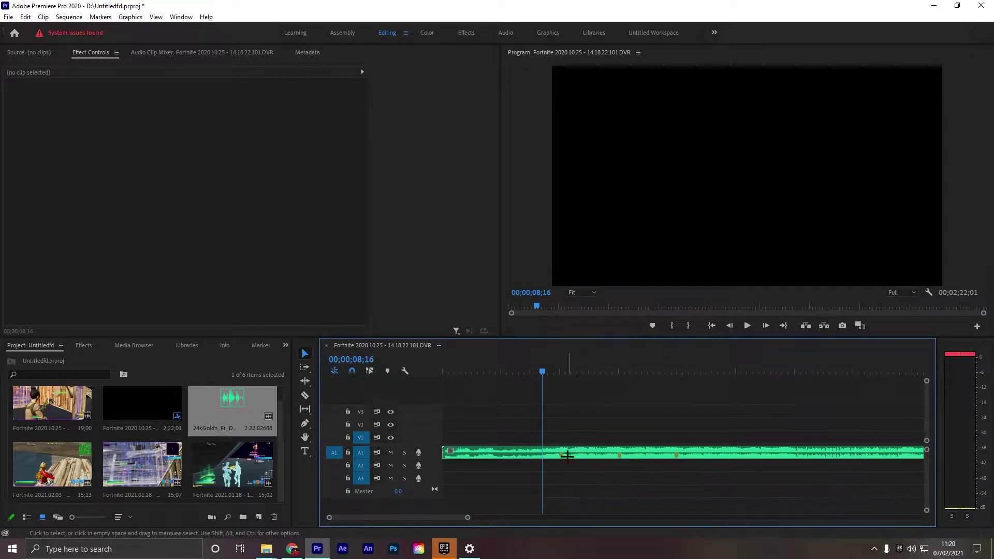
key(space)
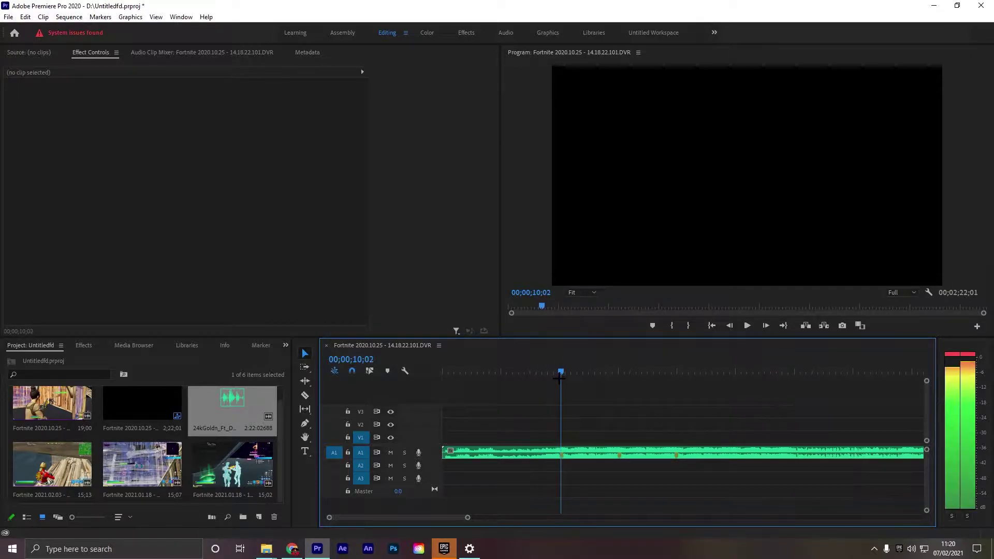
drag(560, 378, 527, 383)
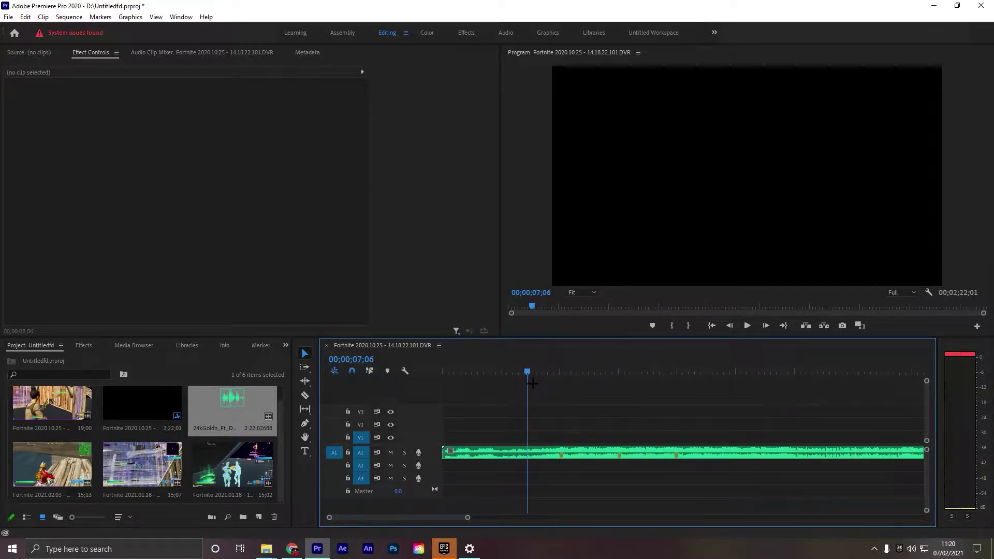
key(space)
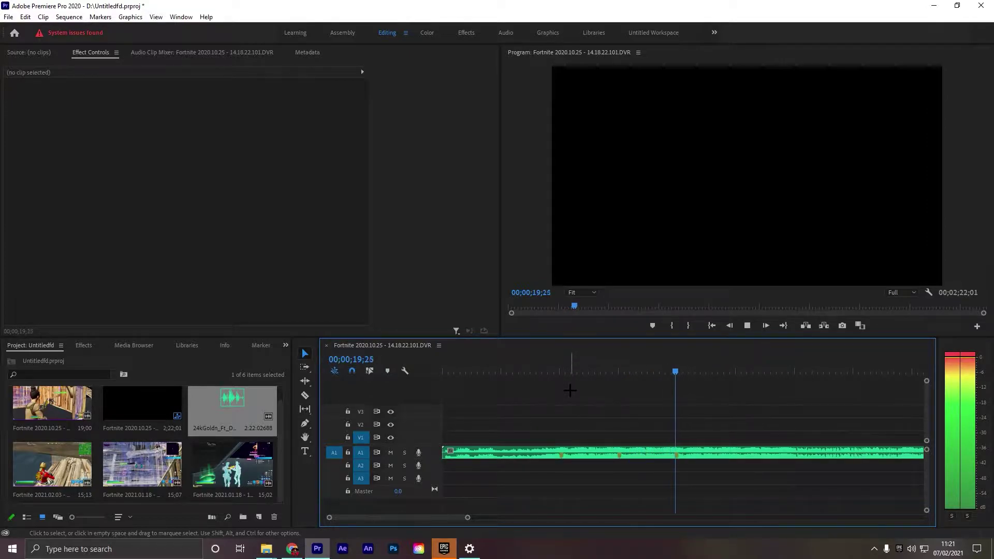
key(space)
Add the 19-second Fortnite 2020.10.25 gameplay clip to video track V2 at the start of the sequence
drag(609, 406, 596, 418)
drag(37, 414, 450, 424)
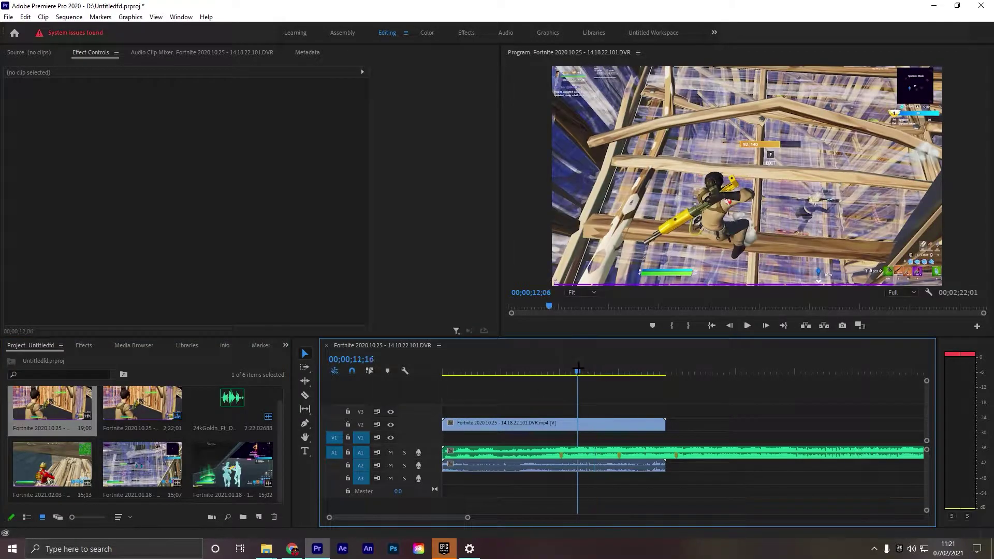
Find the elimination shot in the gameplay clip and add a clip marker there at 00;00;14;01
drag(578, 369, 568, 371)
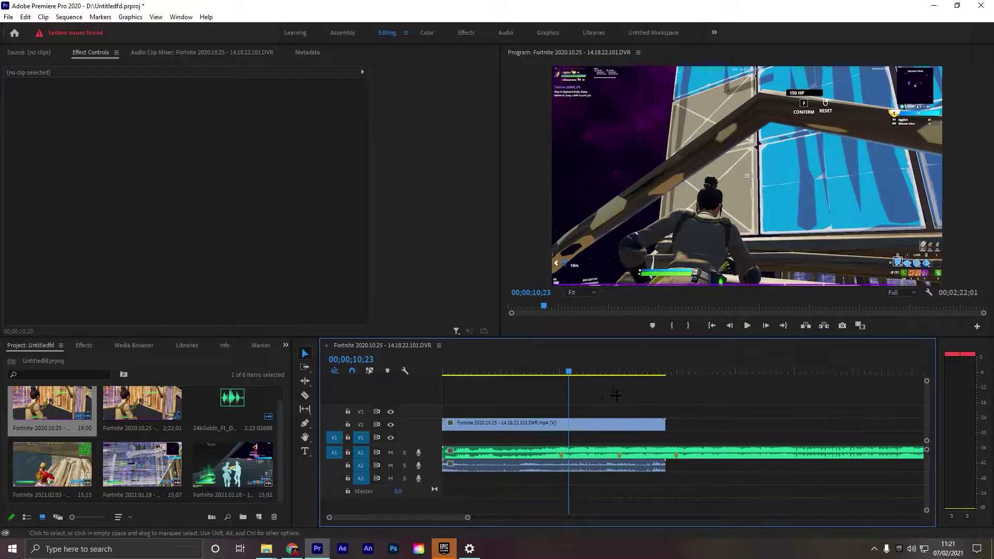
drag(568, 370, 605, 382)
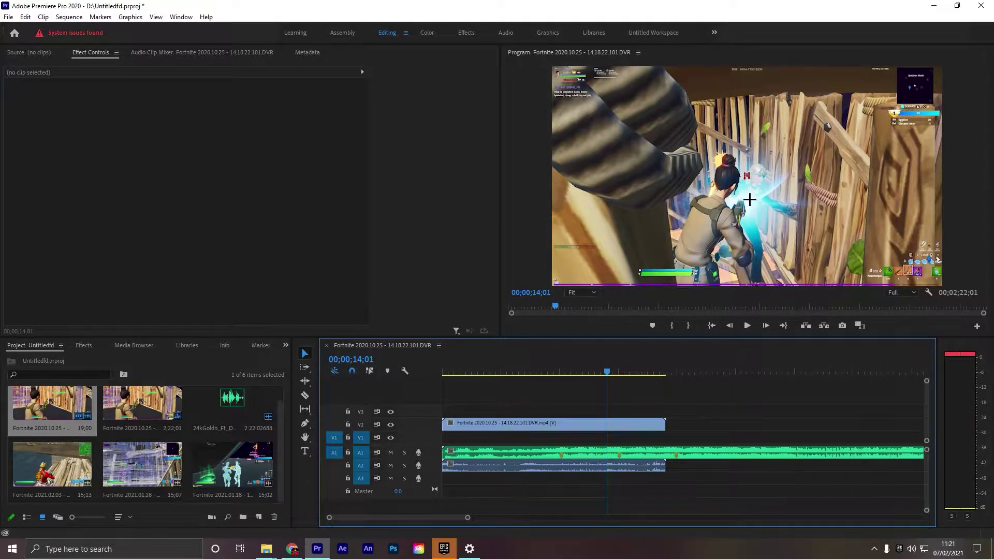
click(626, 423)
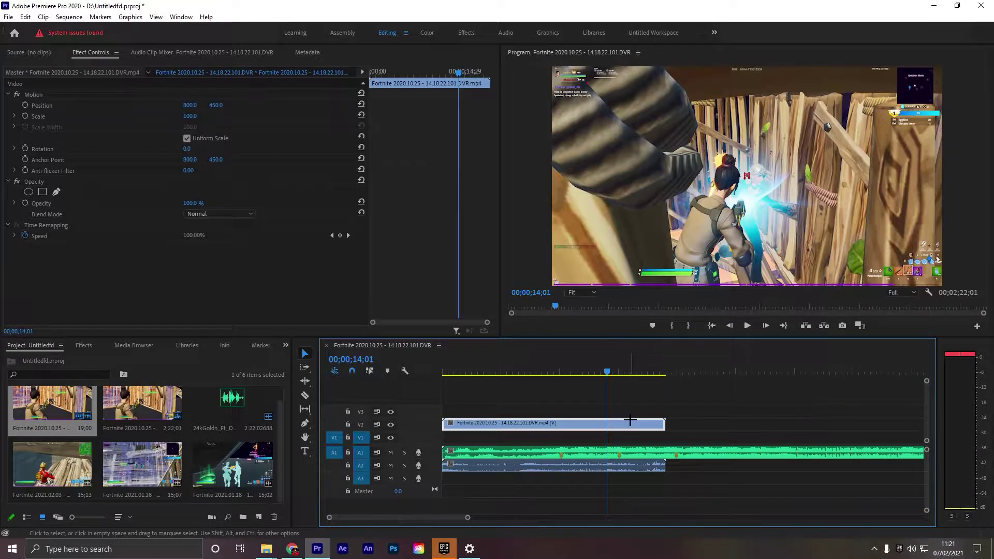
drag(607, 370, 599, 370)
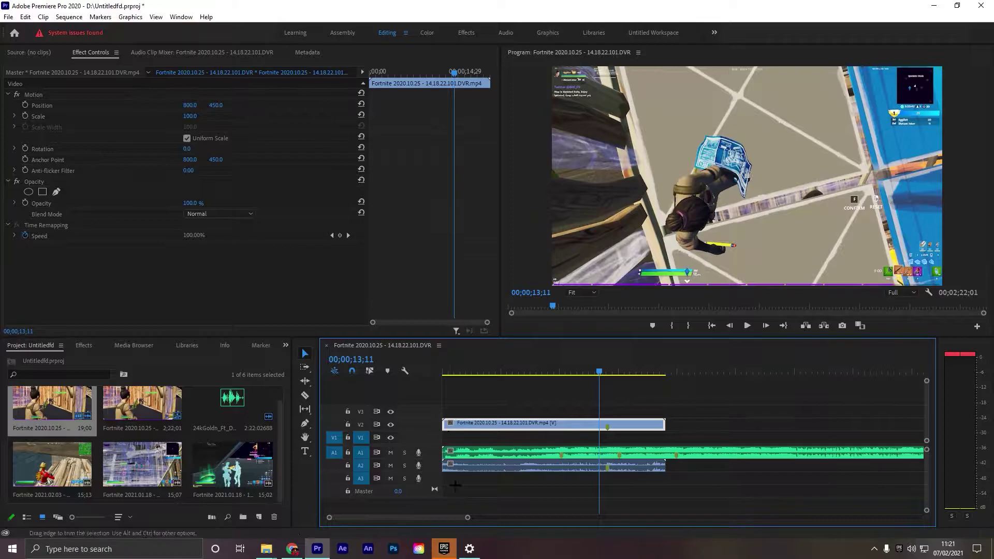
Trim the start of the gameplay clip's audio and video to about 00;00;09;08
drag(447, 466, 552, 469)
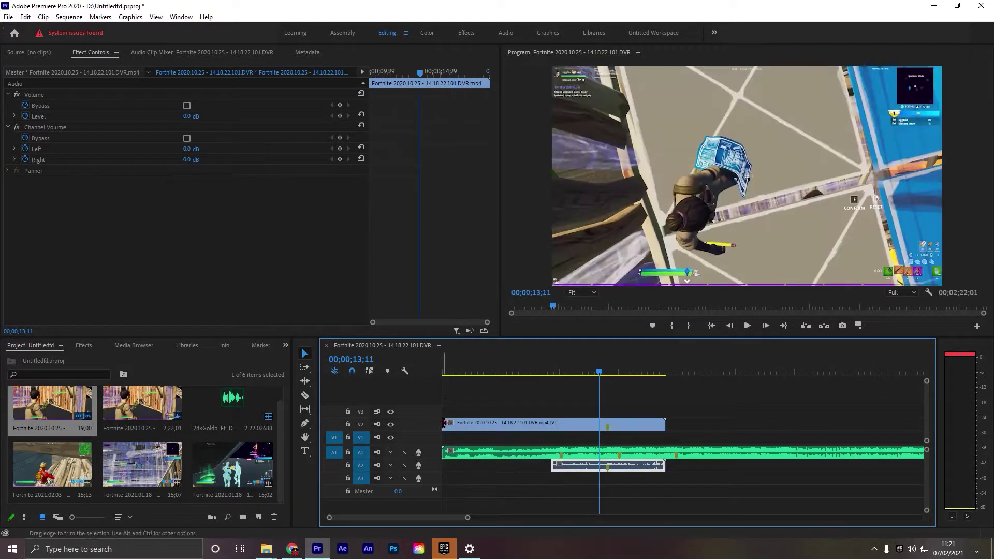
drag(448, 423, 552, 424)
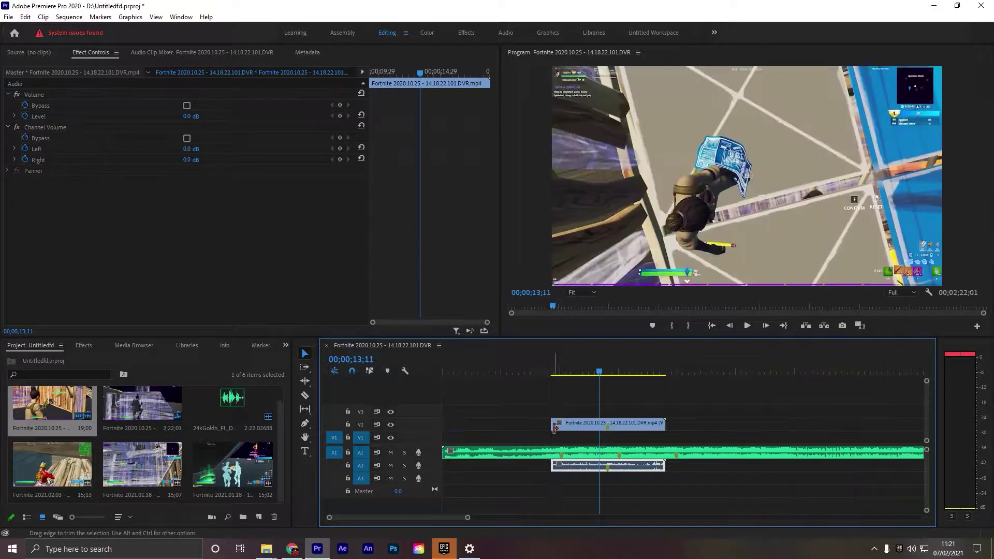
Enable linked selection and move the gameplay clip to V1 so its marker lines up with the song's first marker
click(571, 409)
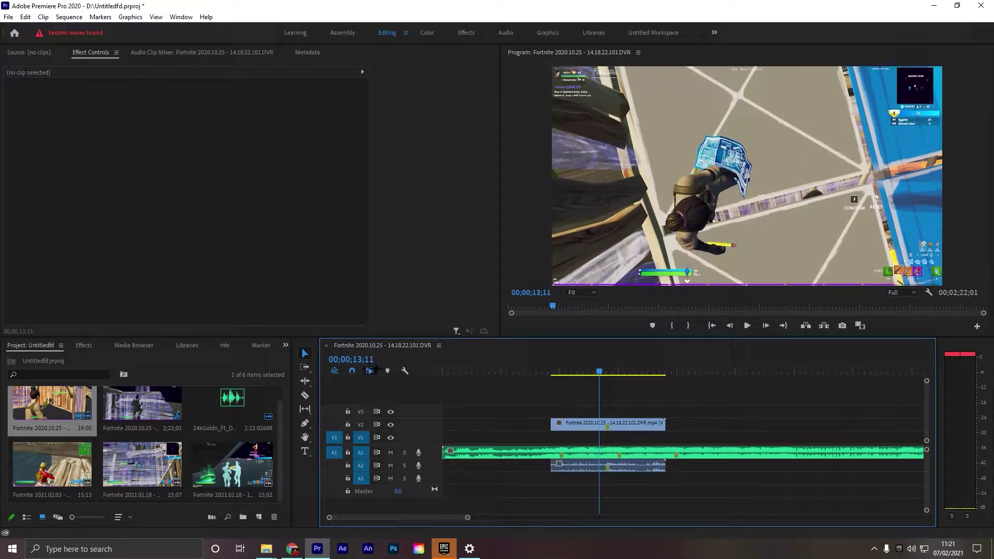
drag(576, 425, 529, 431)
Play the aligned gameplay clip through the beat and trim its end to 00;00;11;20
click(506, 375)
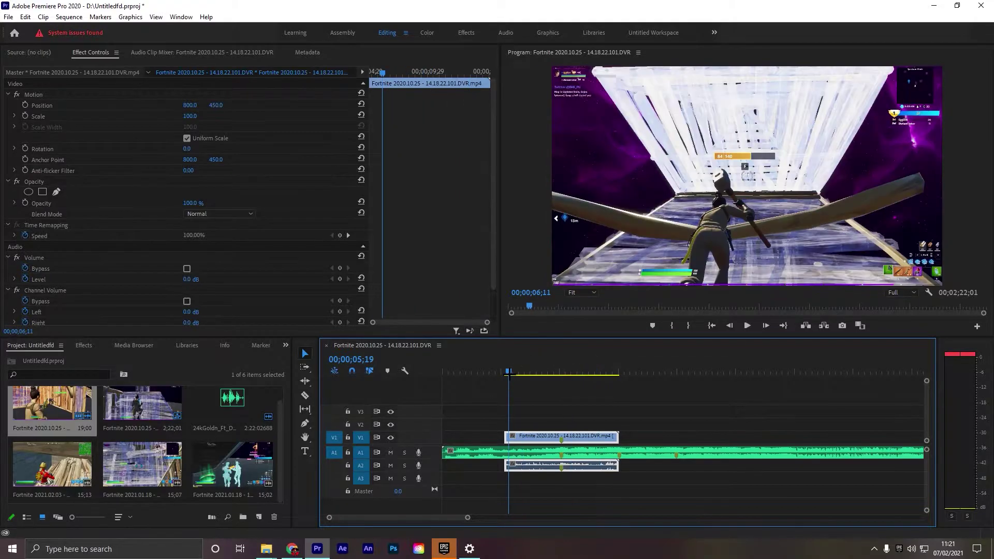
key(space)
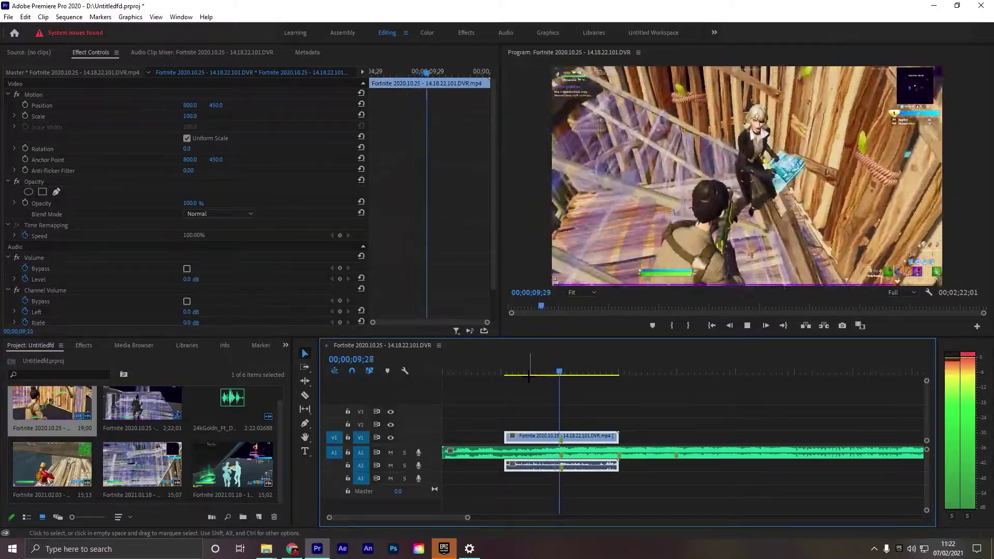
key(space)
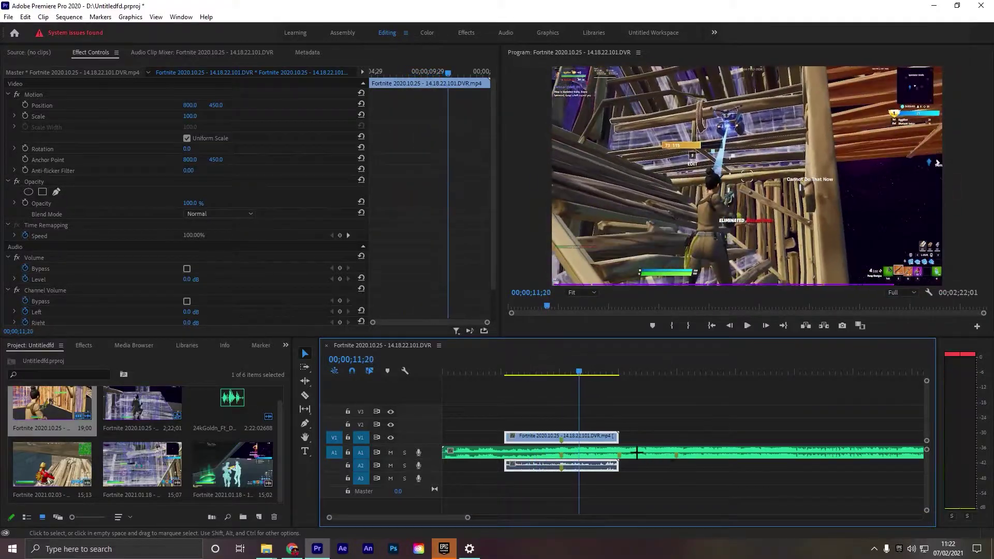
drag(618, 438, 579, 438)
Split the gameplay clip with the Razor tool on the marked beat at 00;00;10;03
click(536, 371)
key(space)
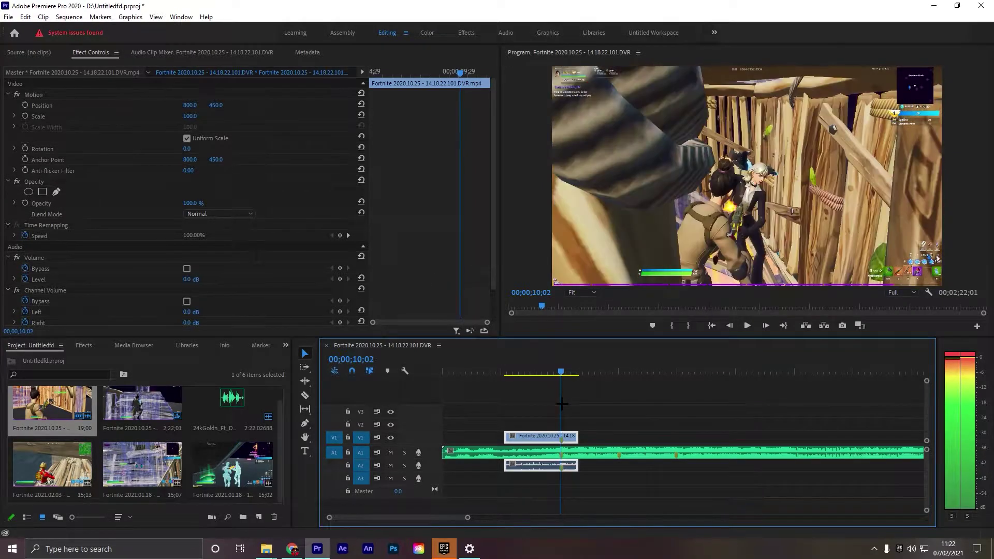
key(space)
key(Right)
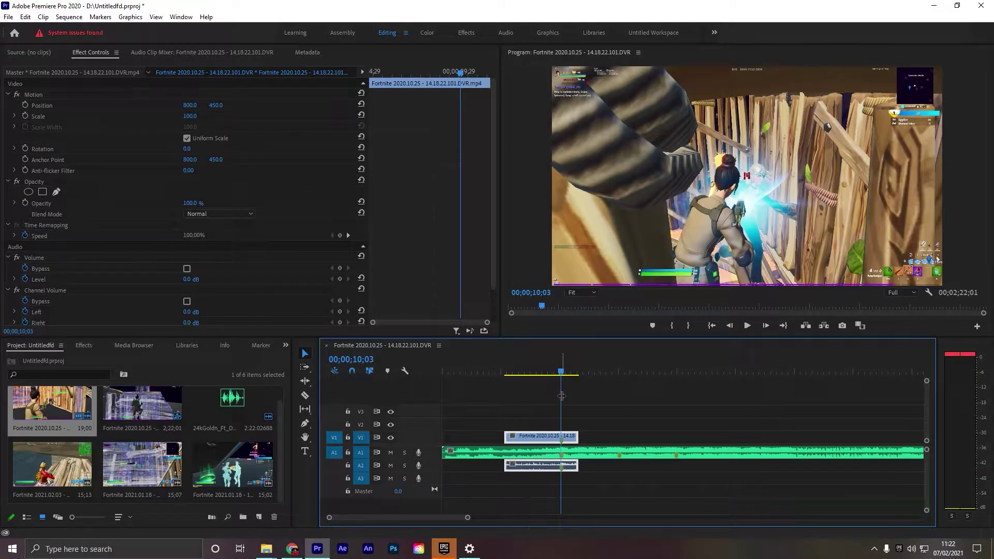
key(c)
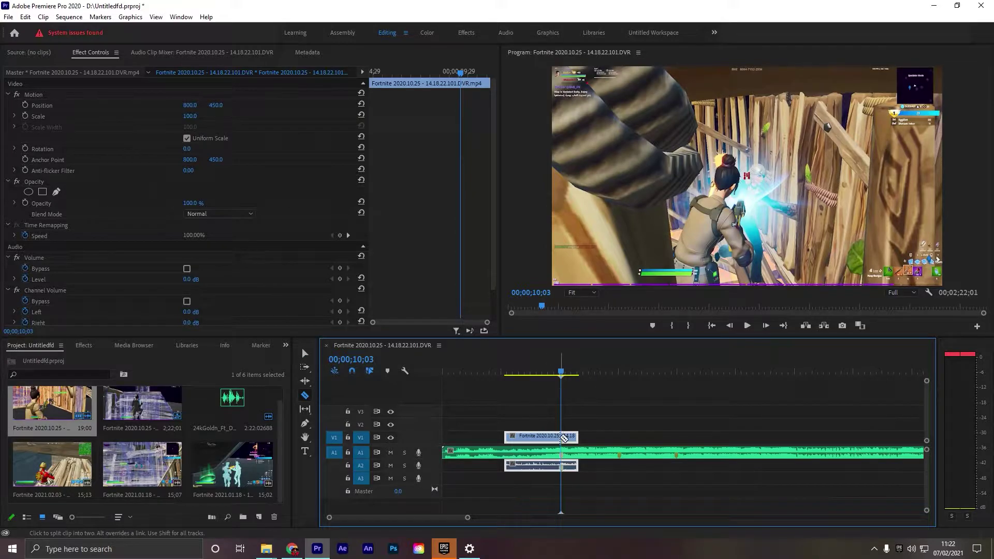
click(567, 439)
click(305, 353)
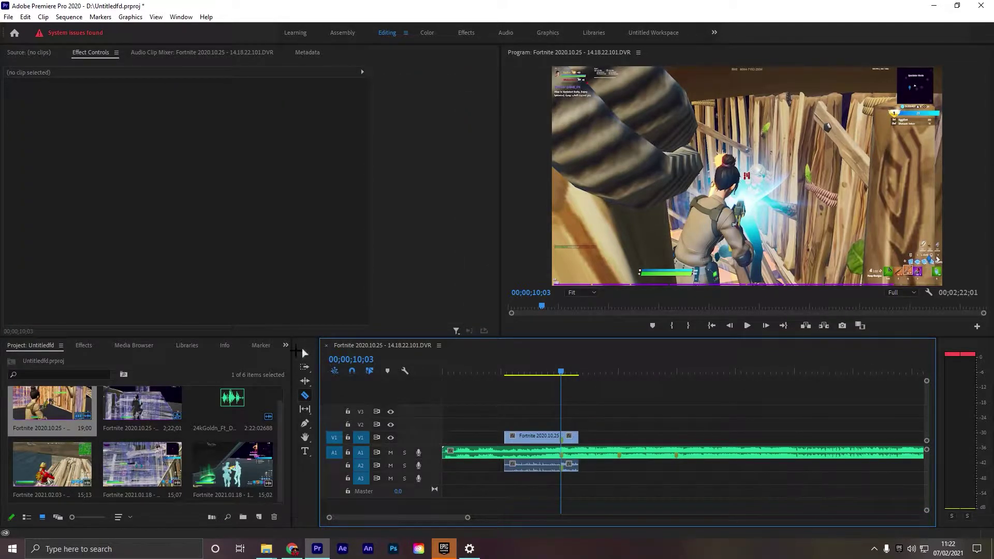
Collapse the open folders of Sy's editing pack in the effects library and expand its Buildups presets
click(84, 346)
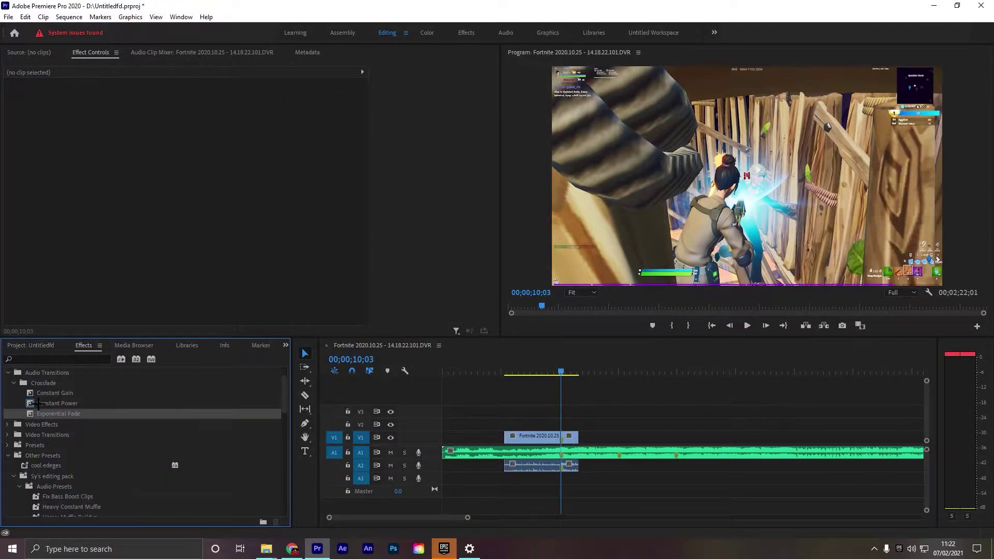
scroll(39, 403, down, 5)
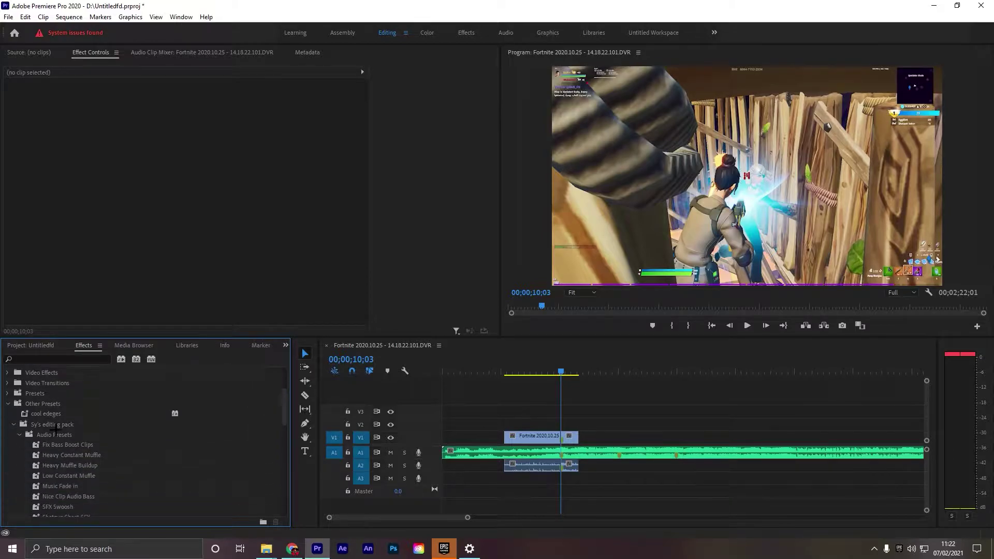
click(17, 436)
click(19, 445)
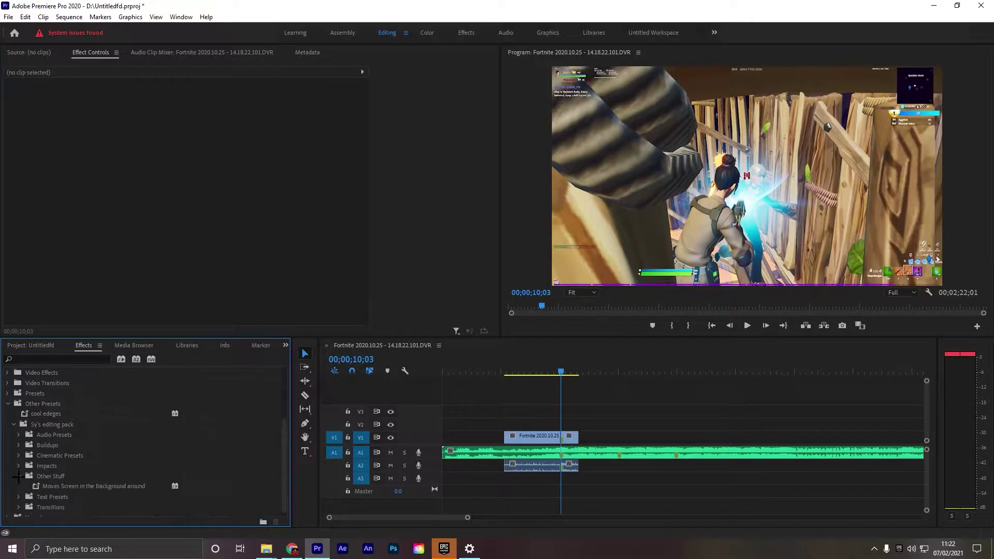
click(17, 477)
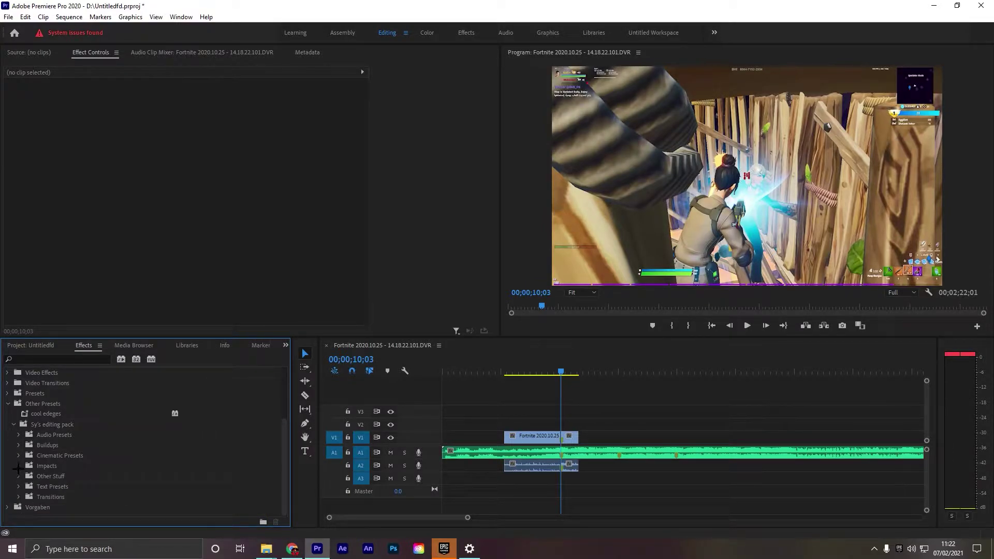
click(18, 445)
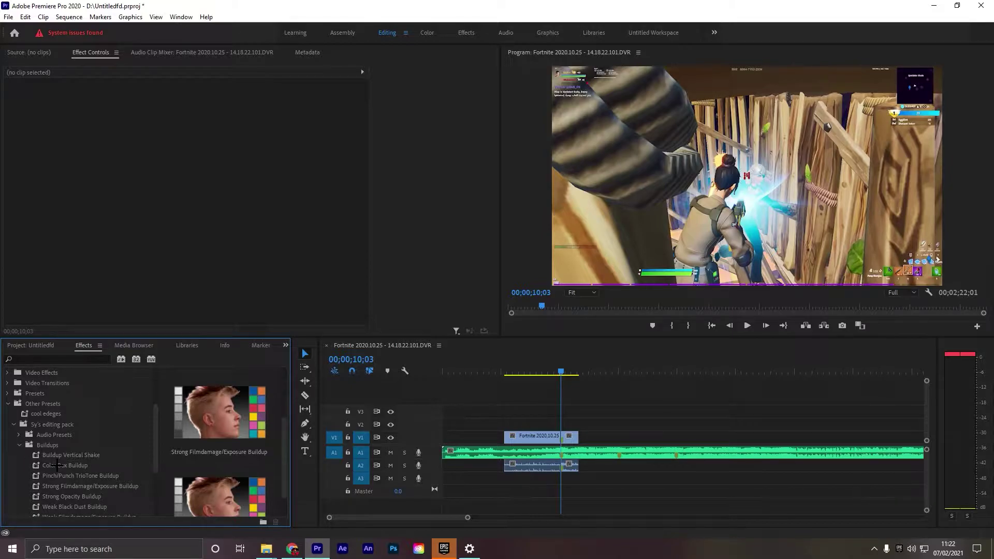
Examine the gameplay frame by frame back from the marked beat to find where the buildup should begin
mouse_move(559, 373)
mouse_down()
mouse_move(544, 371)
mouse_move(560, 374)
mouse_up()
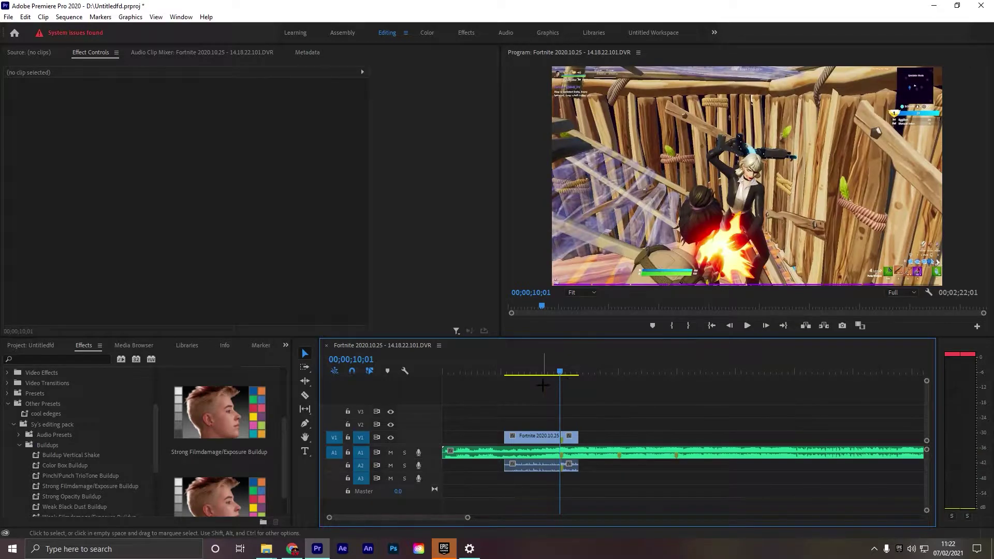
key(Right)
key(Right)
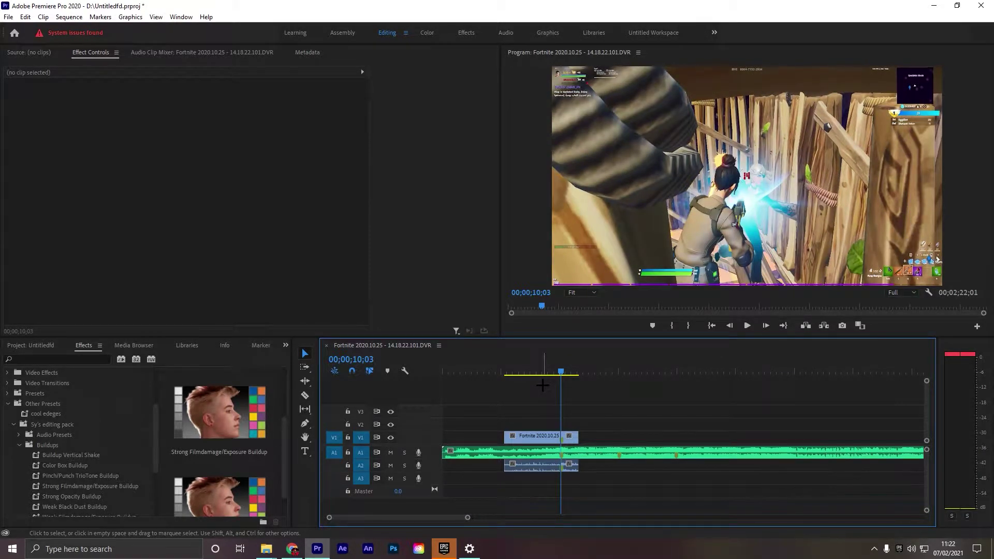
key(Left)
key(Left)
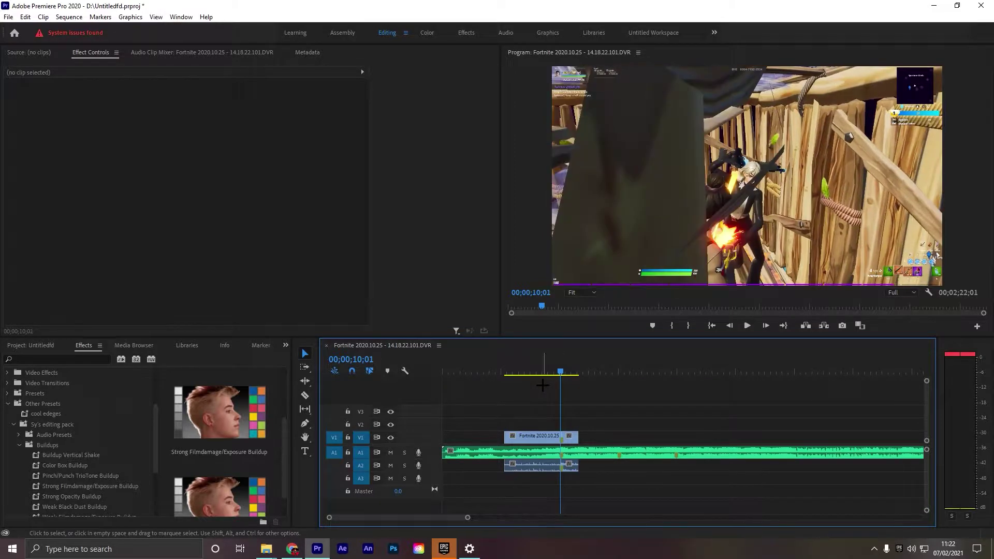
key(Left)
key(Left)
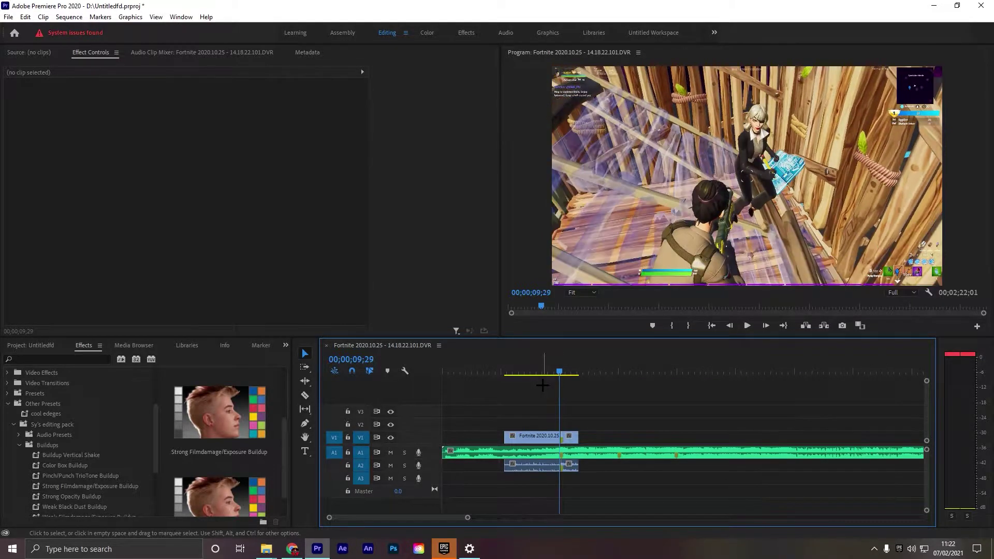
key(Left)
key(Left)
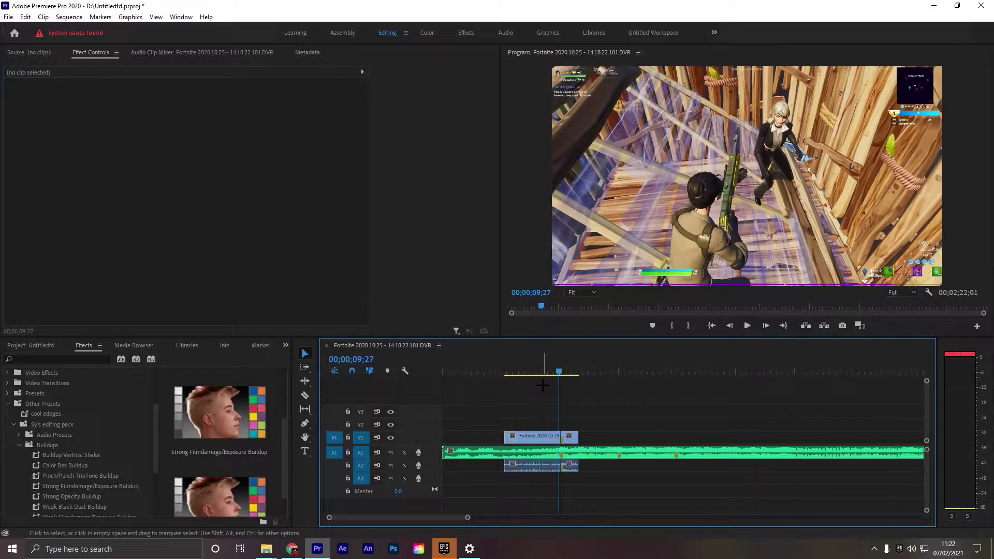
key(Left)
key(Left)
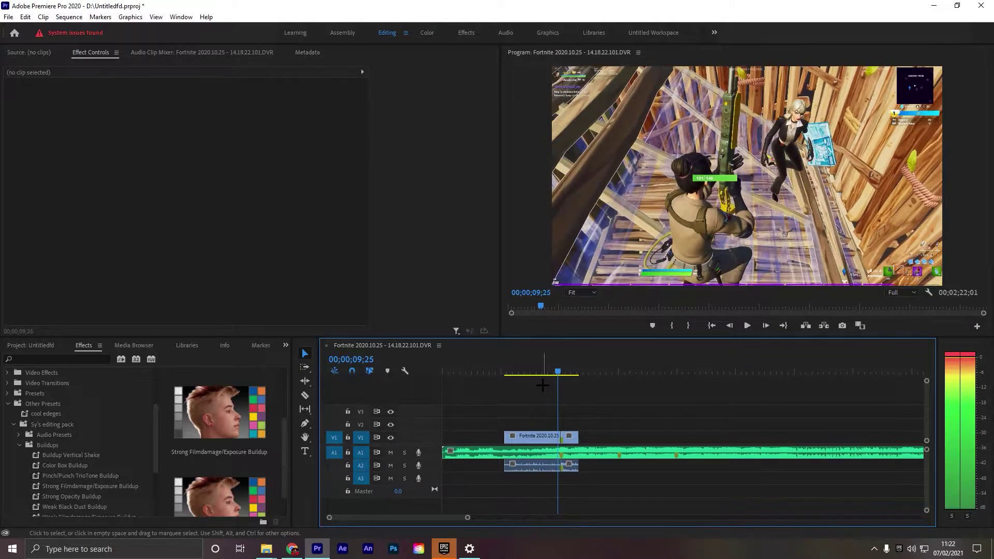
key(Left)
key(Left)
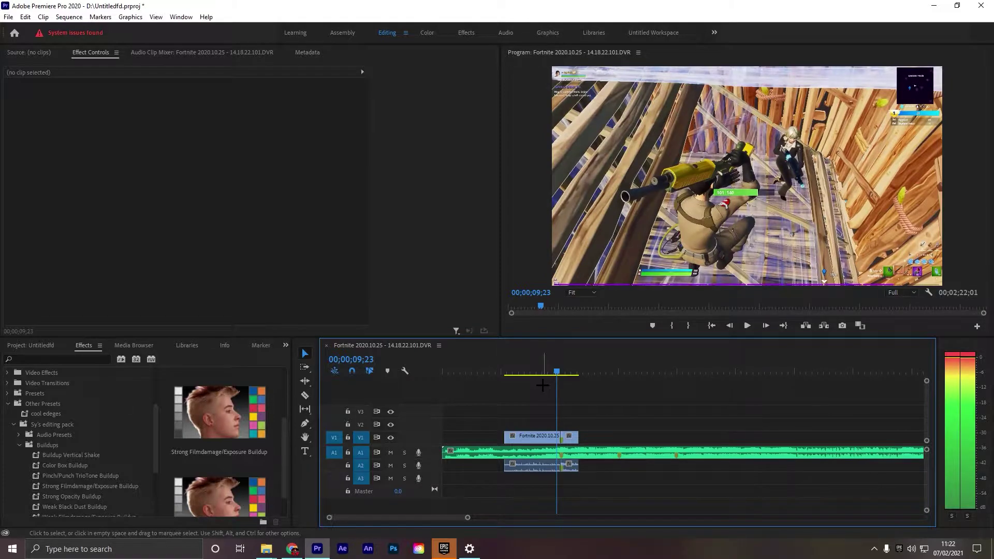
key(Left)
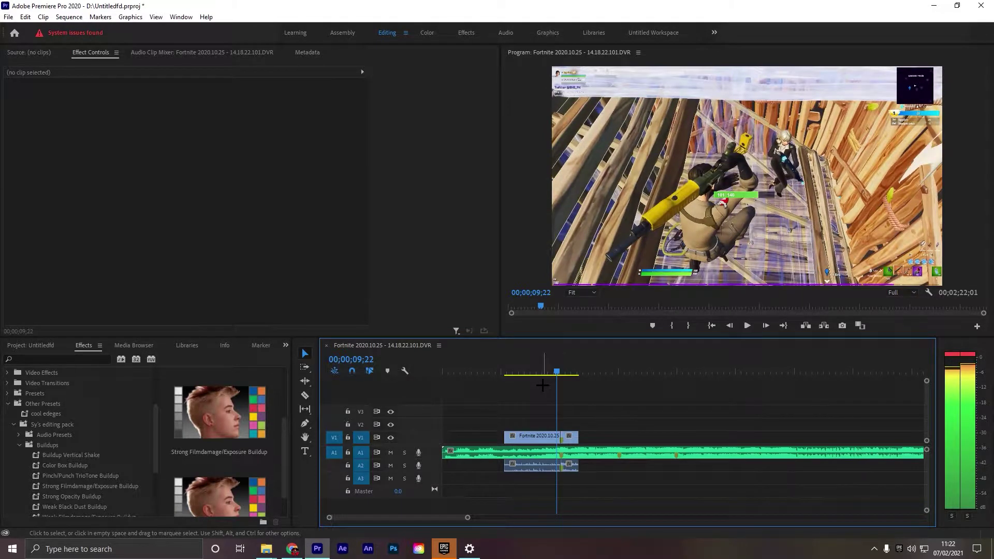
key(Left)
key(Left)
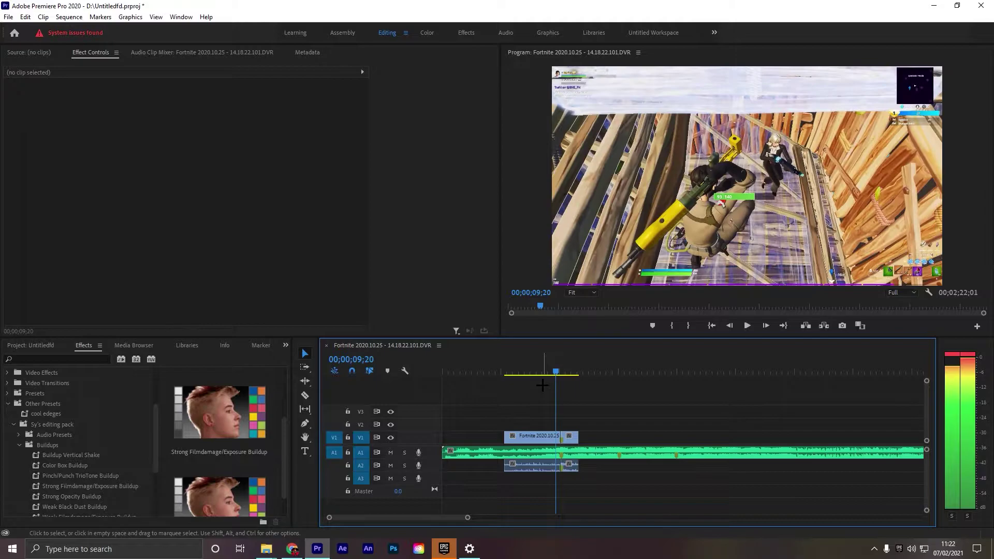
key(Left)
key(Left)
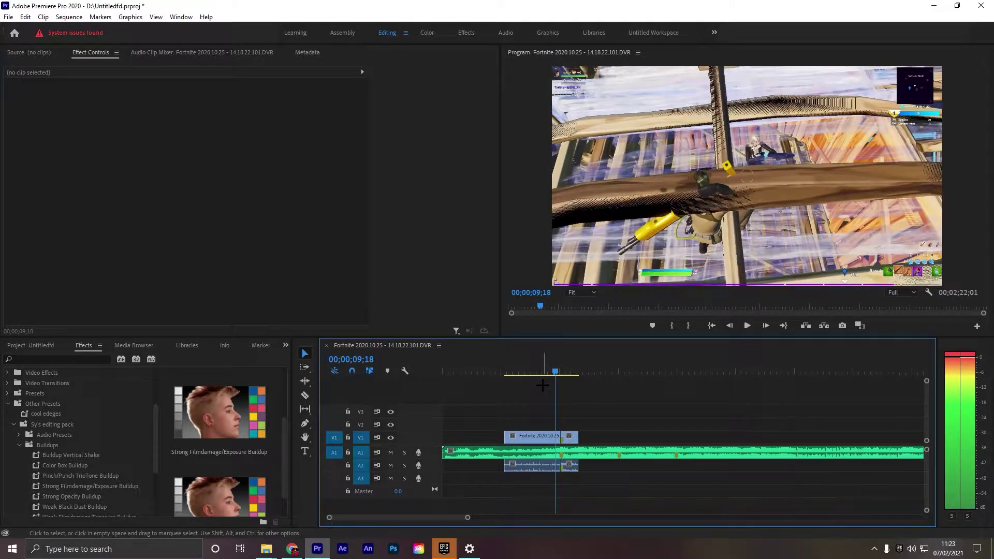
Split the gameplay clip with the Razor tool at 00;00;09;00, ahead of the beat cut
click(551, 373)
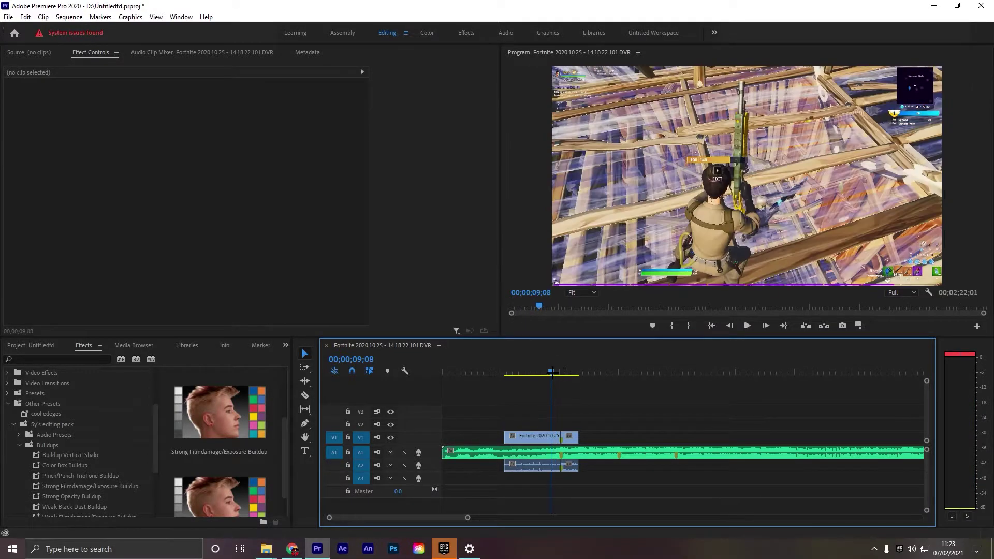
click(549, 374)
drag(549, 376, 547, 376)
key(c)
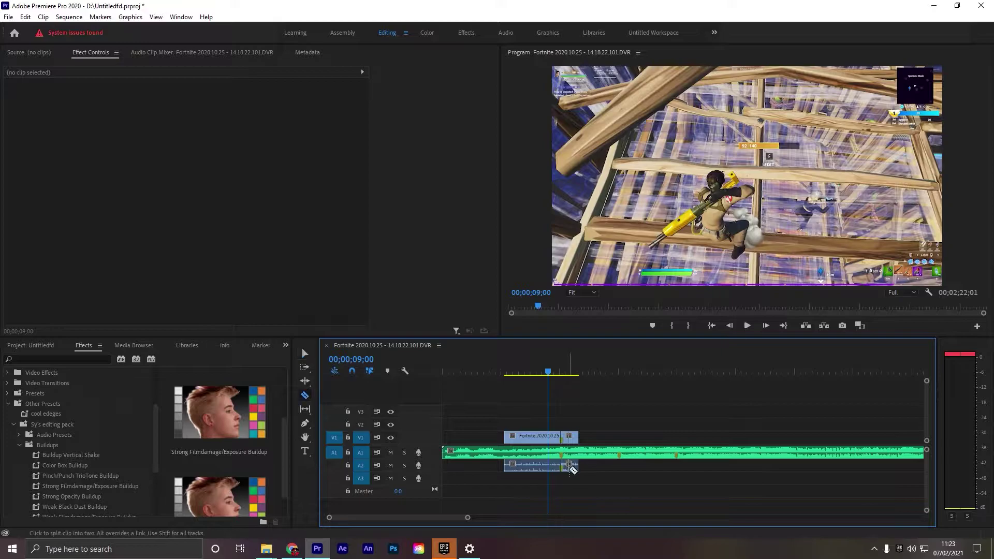
key(v)
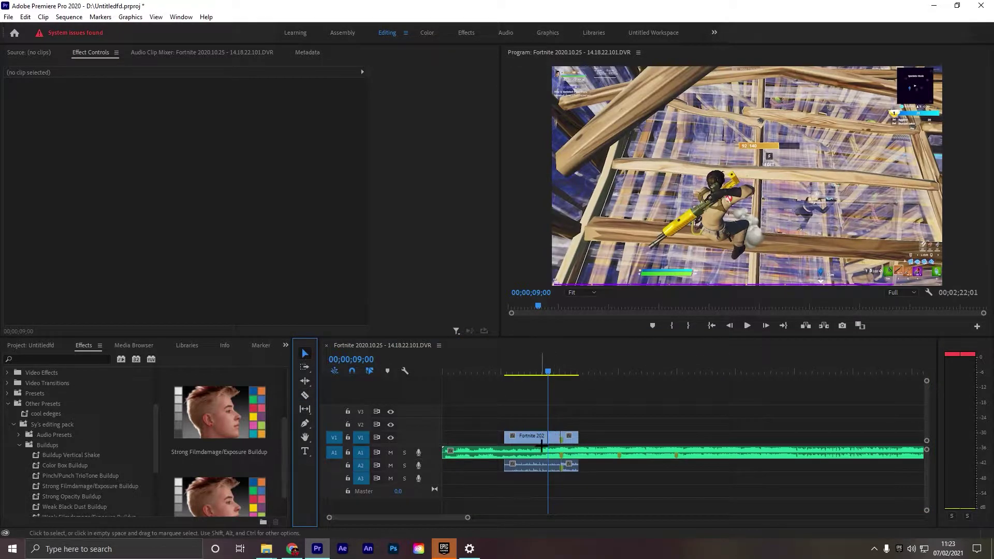
Apply the Color Box Buildup preset to the short segment just before the beat cut and dismiss the Sapphire warnings
drag(64, 465, 560, 431)
click(530, 305)
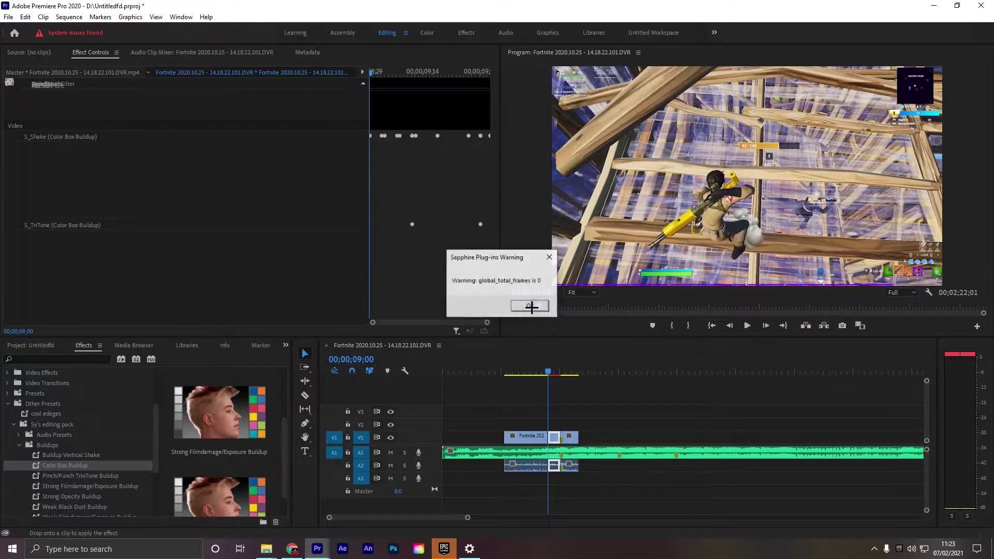
click(515, 305)
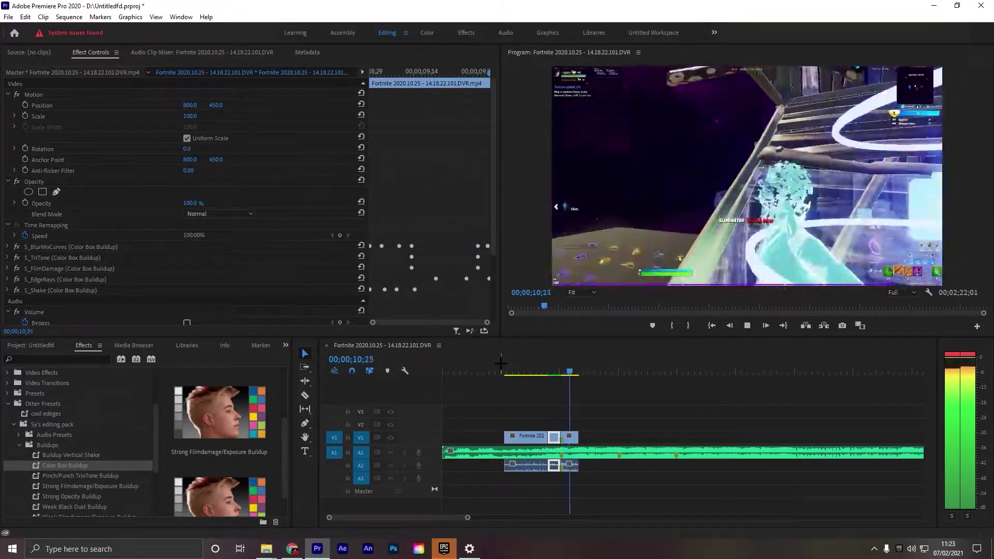
Set the Rays Color of the segment's S_EdgeRays effect to blue 008DEF, previewing the buildup at 00;00;09;26
click(542, 371)
drag(547, 373, 559, 391)
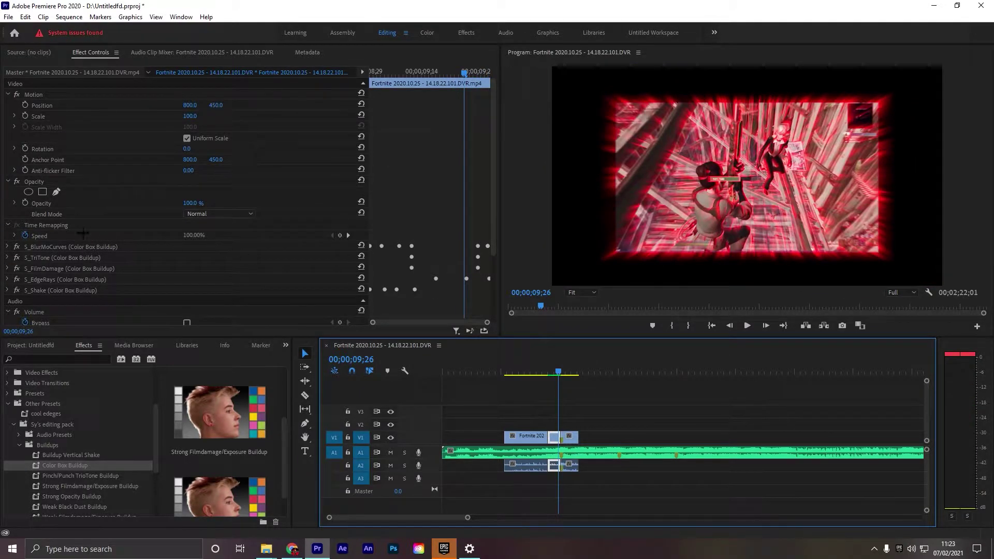
click(5, 283)
click(7, 279)
scroll(24, 300, down, 4)
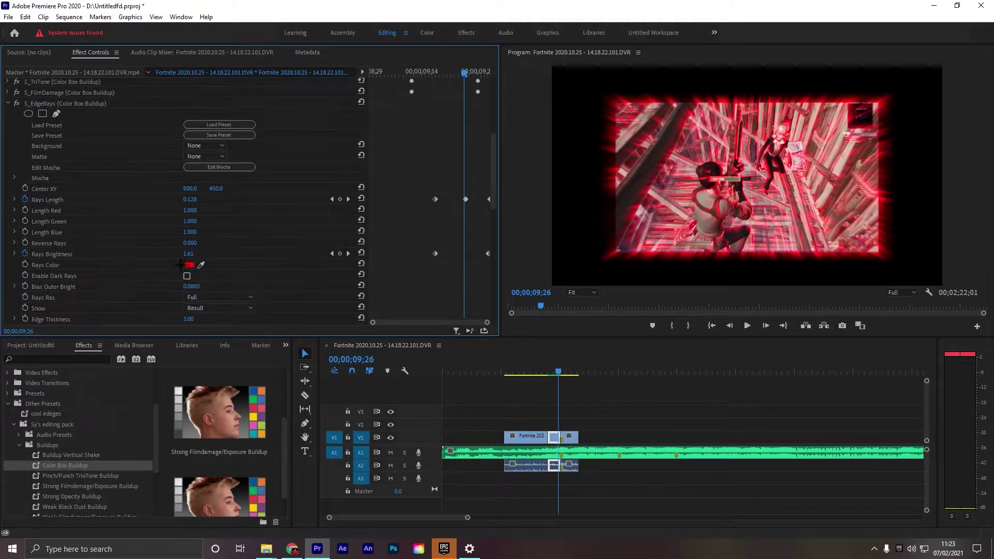
scroll(10, 119, up, 2)
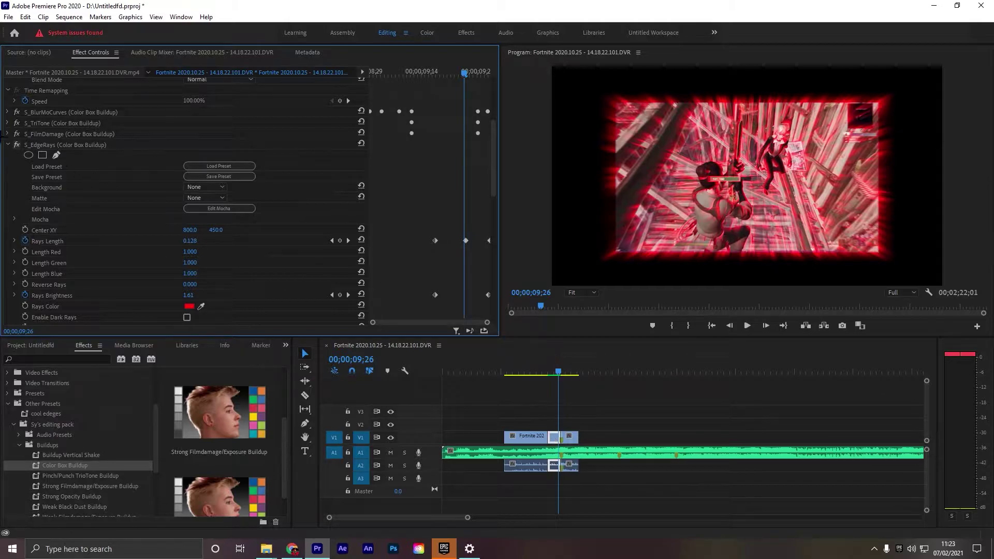
scroll(57, 155, down, 2)
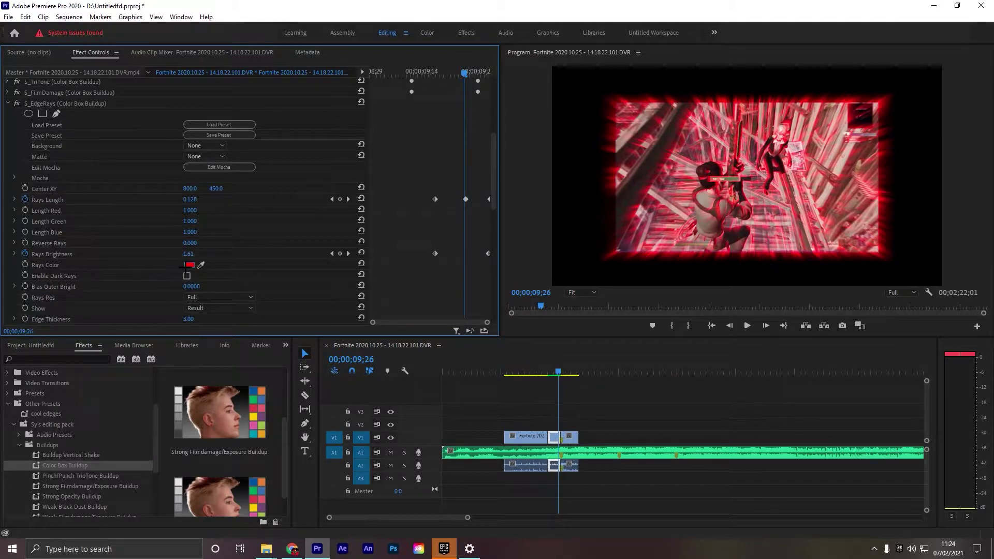
click(189, 265)
drag(161, 111, 154, 108)
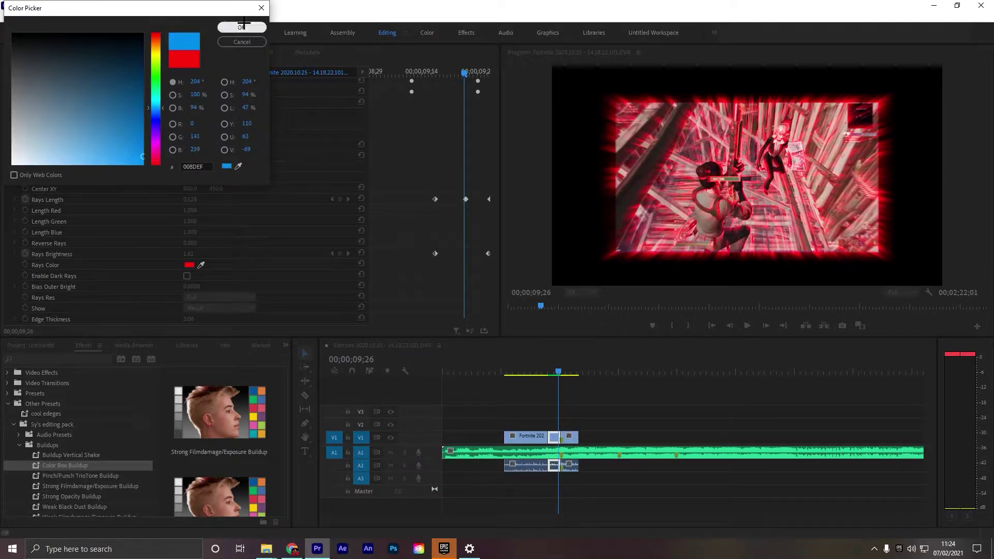
click(242, 27)
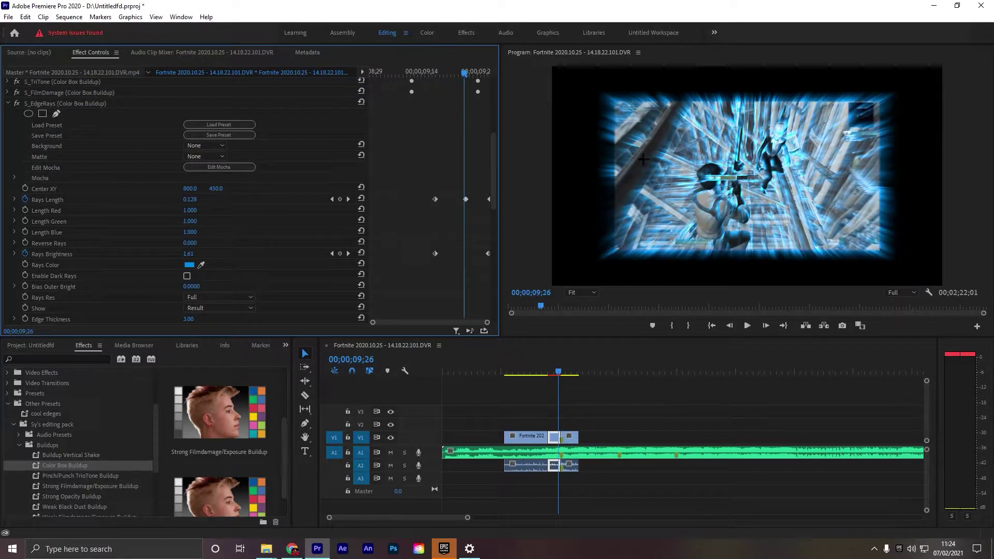
Render the timeline effects and play back the recolored buildup through the beat cut
drag(558, 371, 554, 371)
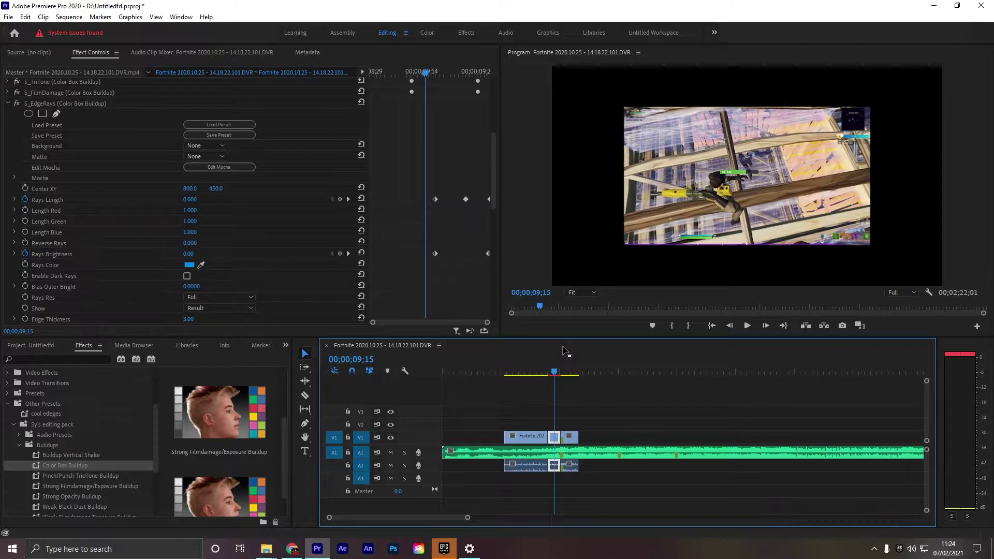
key(Return)
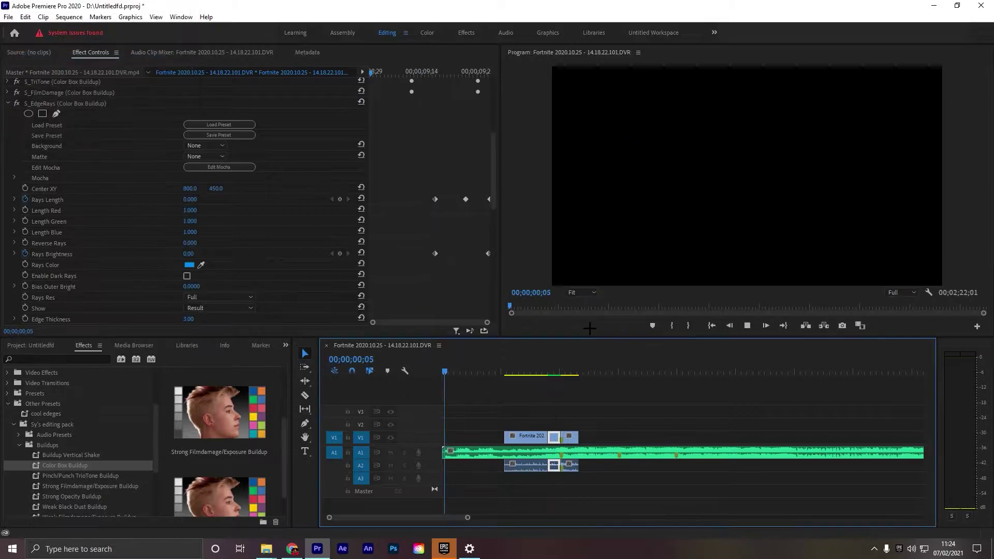
click(503, 371)
drag(503, 370, 539, 381)
key(space)
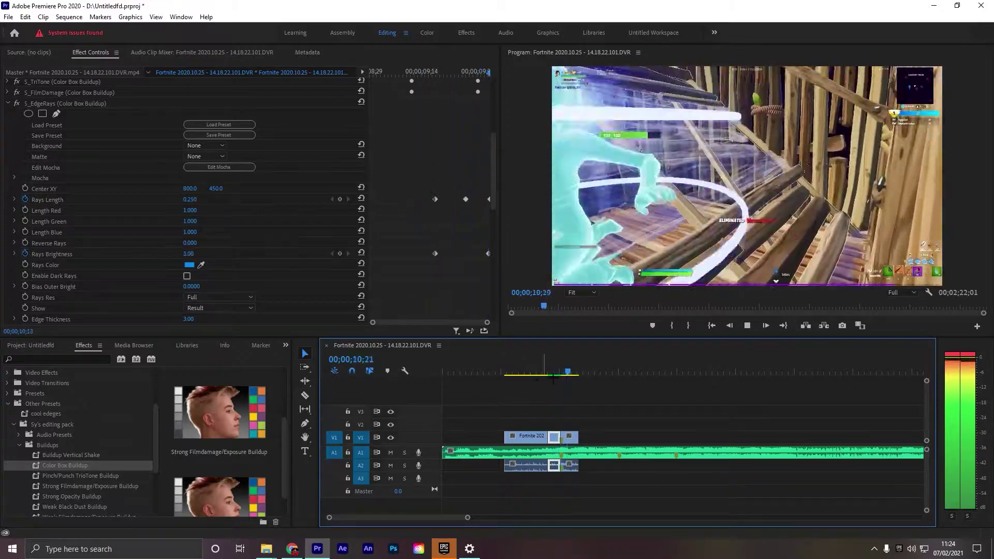
click(549, 373)
key(Left)
key(Left)
key(Left)
key(Left)
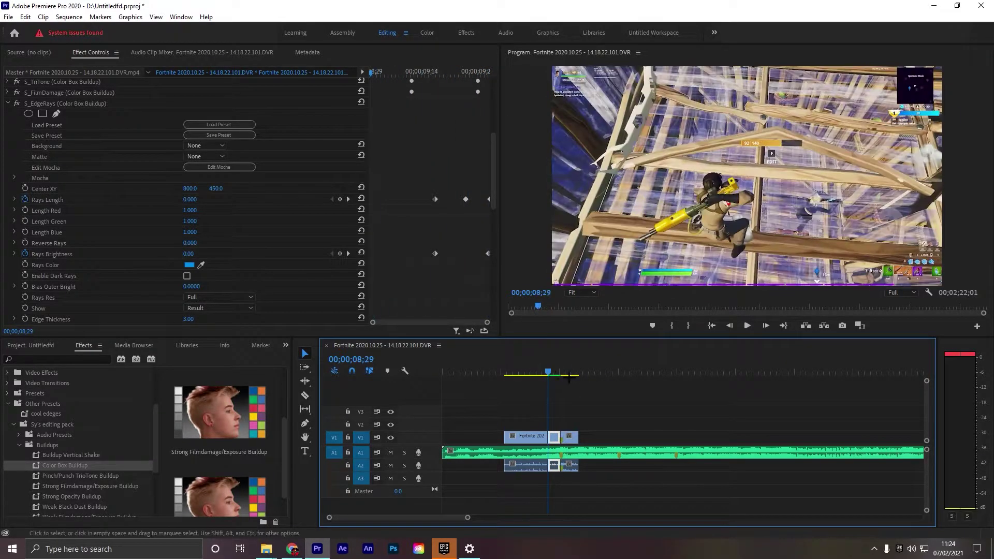
Place the 15;07 long Fortnite 2021.01.18 clip on V1 directly after the first gameplay clip
drag(547, 369, 578, 377)
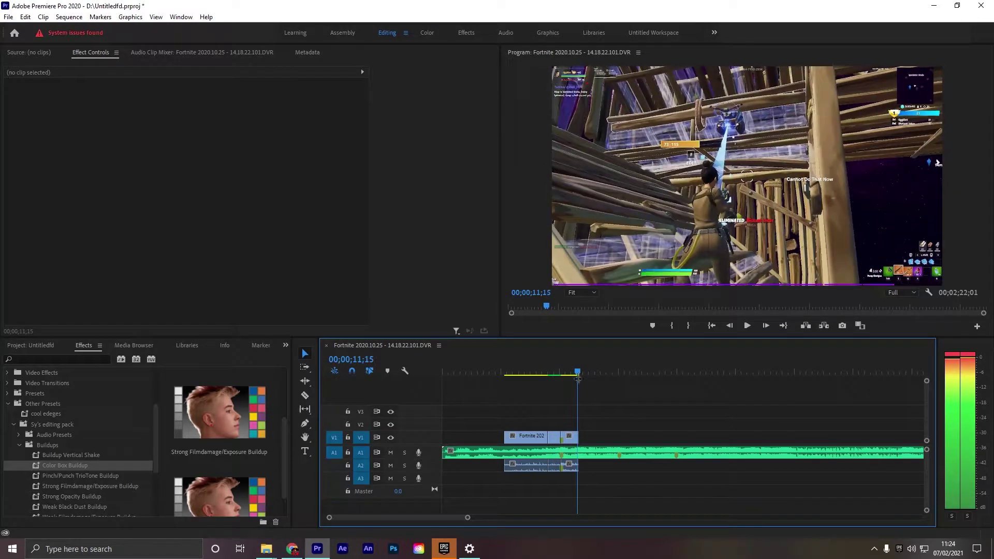
click(50, 345)
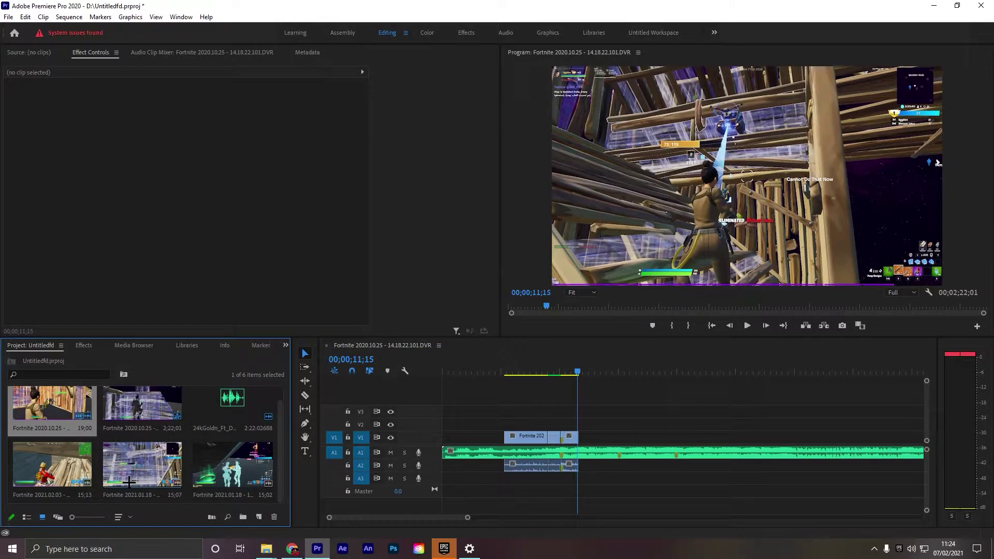
drag(129, 481, 596, 428)
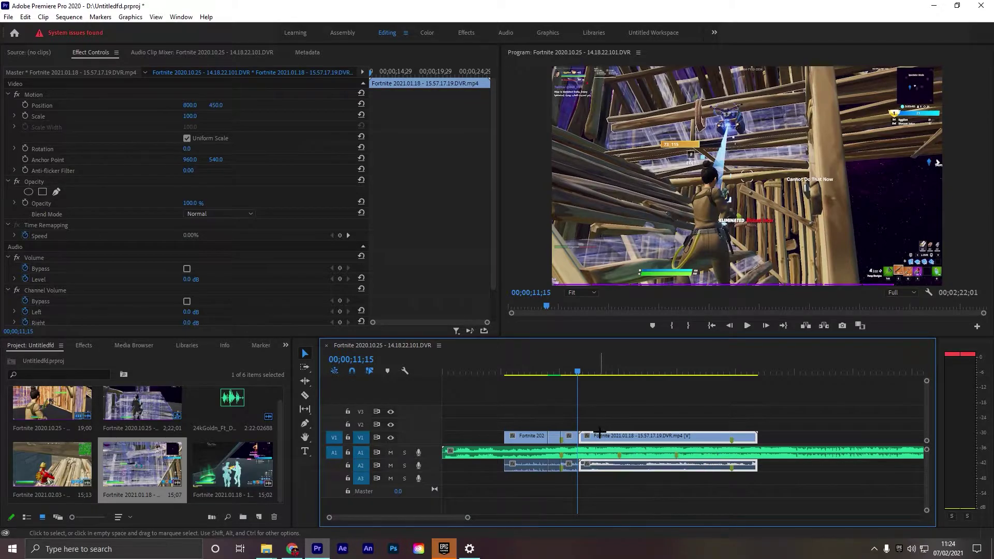
Set the newly added clip's Scale to 84 so the gameplay fits the frame, checking it at 00;00;16;23
click(580, 374)
drag(579, 373, 639, 396)
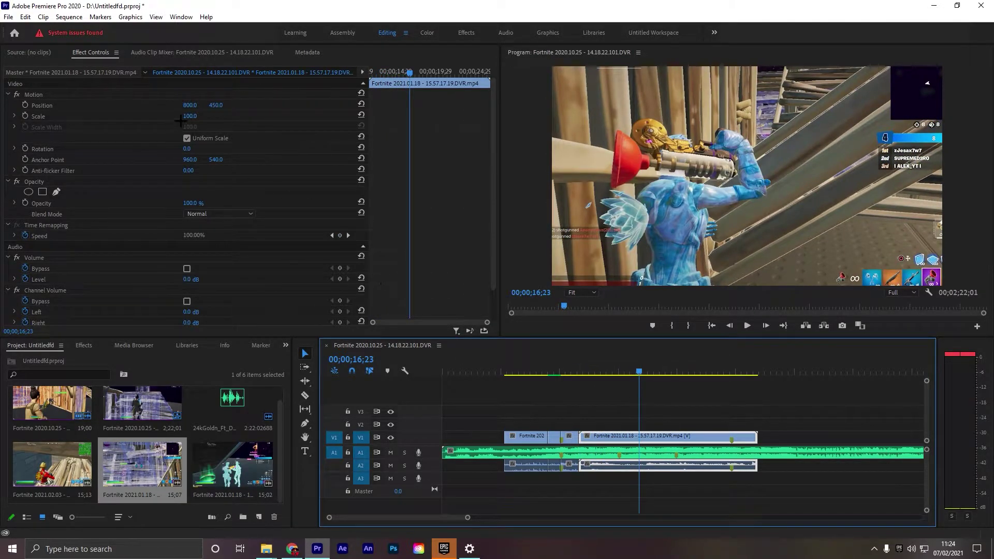
mouse_move(191, 117)
mouse_down()
mouse_move(172, 117)
mouse_move(185, 117)
mouse_up()
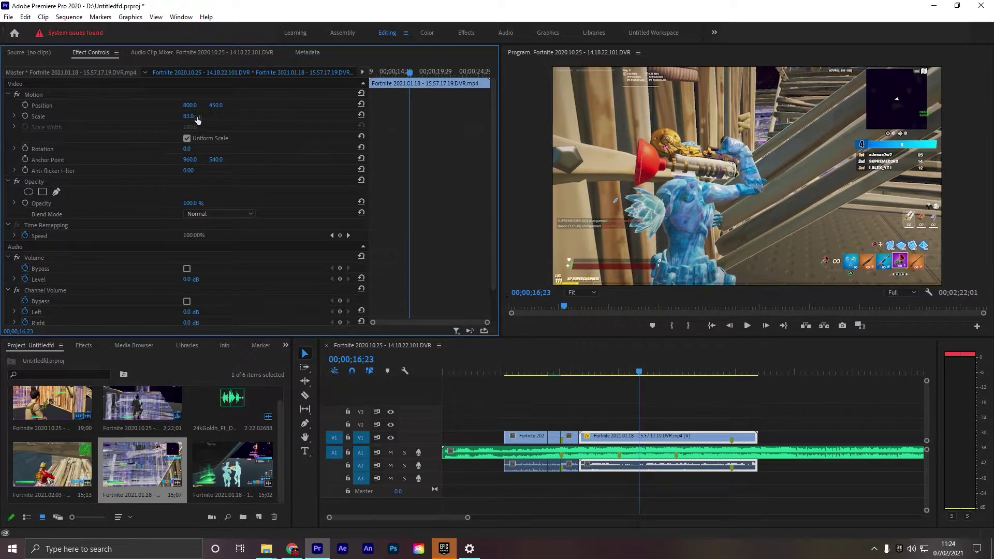
text(84)
key(Return)
Check the second clip's marked elimination, trim its start and butt it against the first clip with its marker on the song's second marker
drag(639, 373, 729, 406)
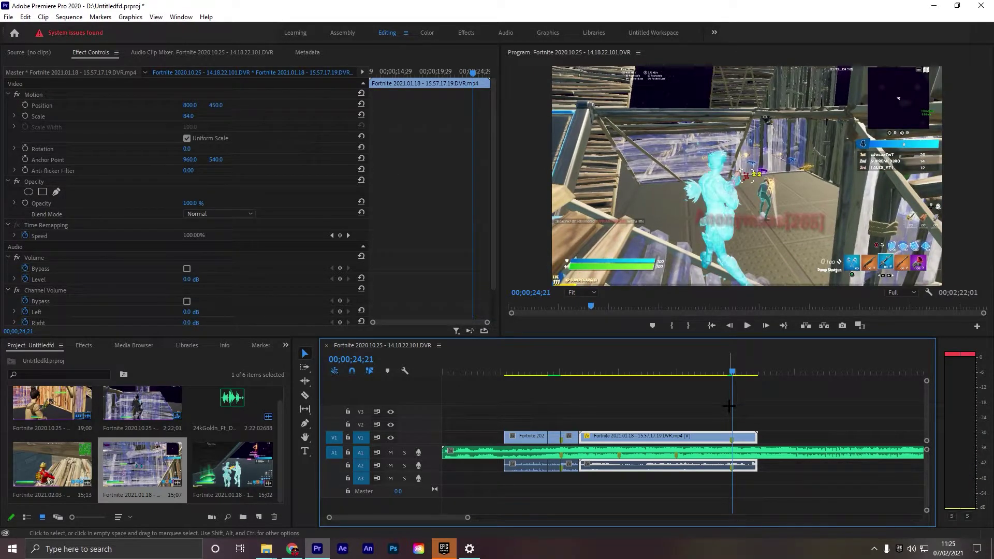
key(Right)
key(Right)
key(Right)
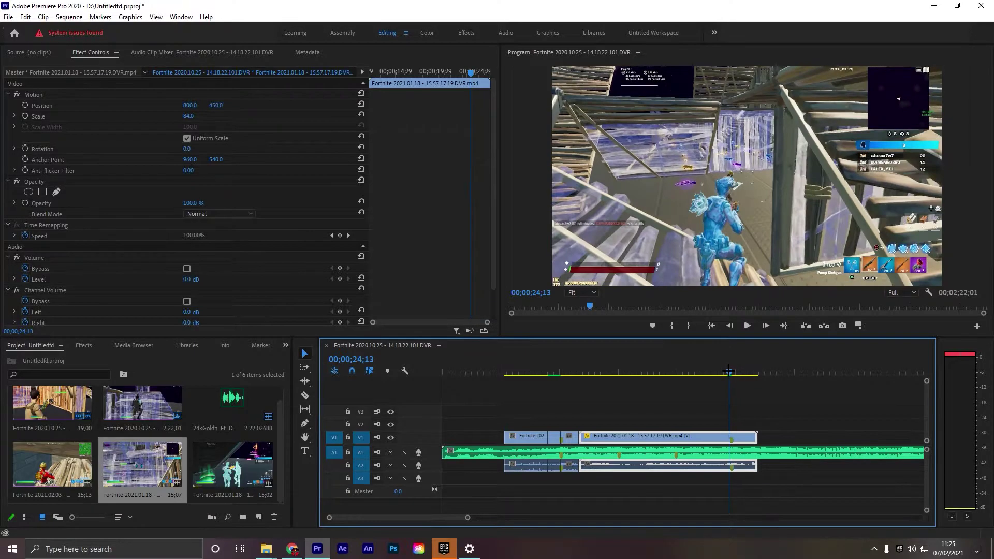
mouse_move(585, 437)
mouse_down()
mouse_move(722, 438)
mouse_move(579, 436)
mouse_up()
Split the second gameplay clip with the Razor tool at the elimination frame, 00;00;15;04
drag(581, 374, 620, 399)
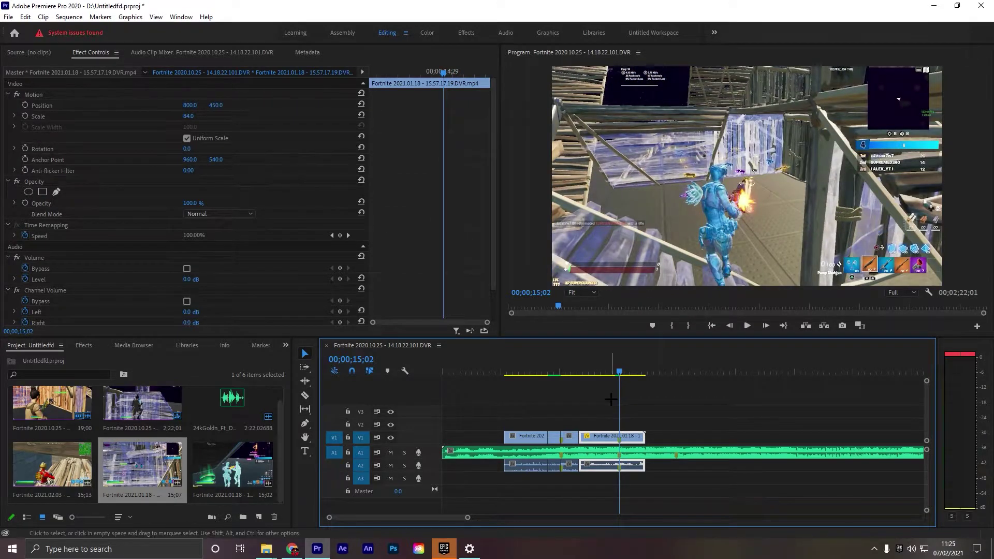
key(Right)
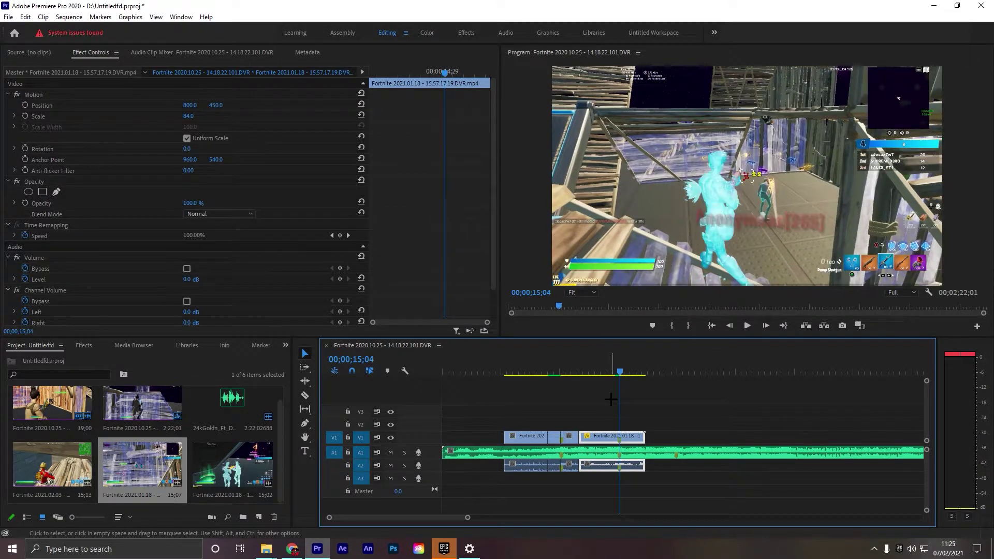
key(Right)
key(c)
click(622, 438)
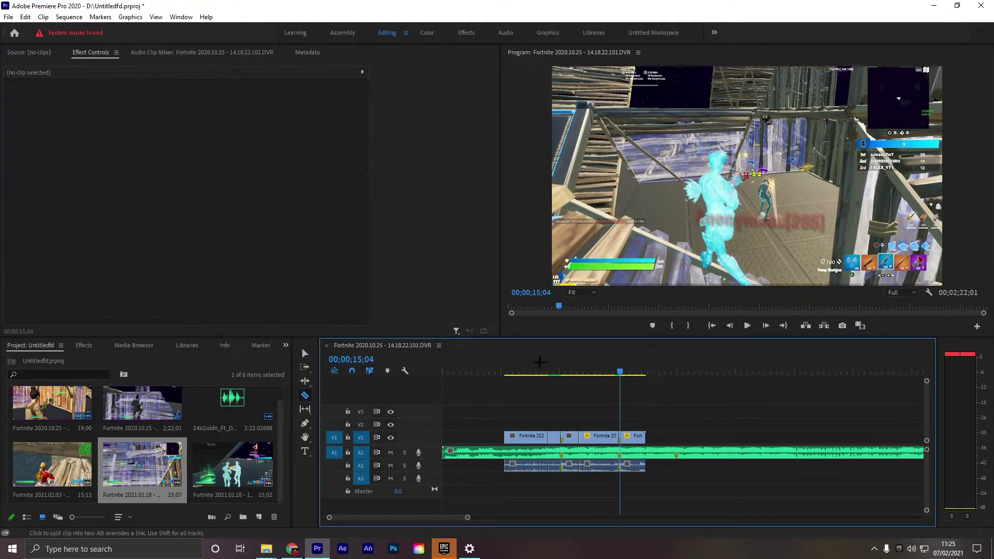
Apply the RGB Shake Impact preset from Sy's editing pack to the part of the second gameplay clip after the elimination cut
click(305, 353)
click(85, 346)
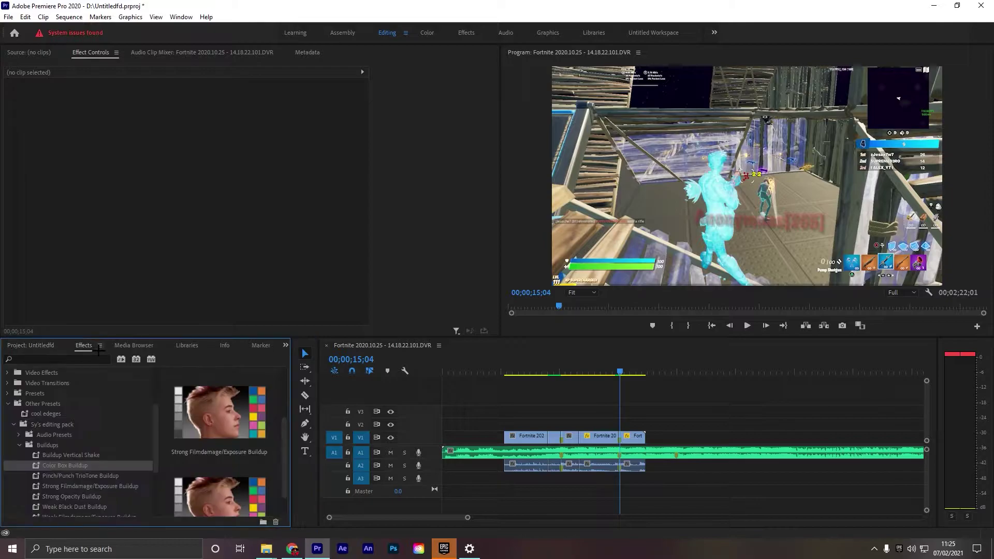
click(19, 445)
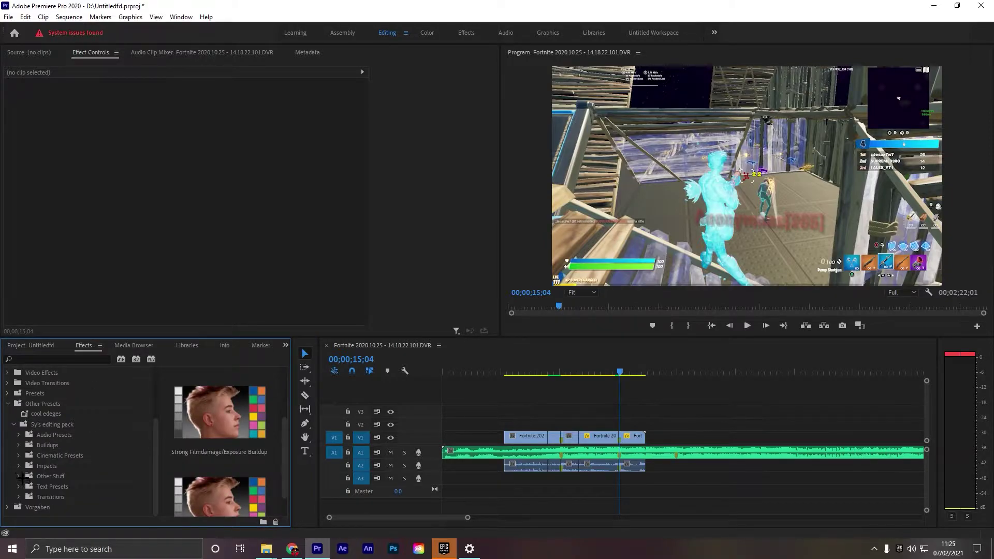
click(19, 466)
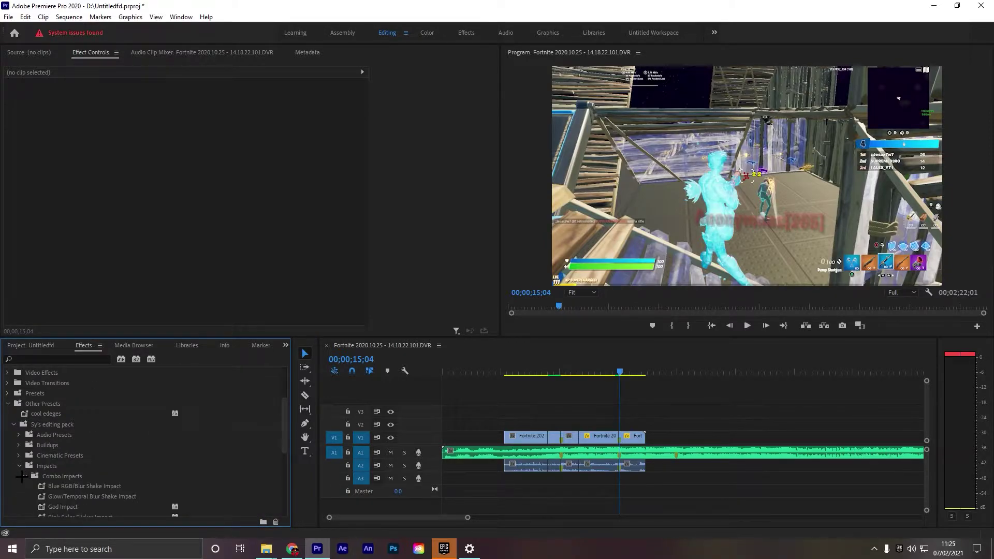
scroll(22, 476, down, 2)
scroll(69, 463, down, 4)
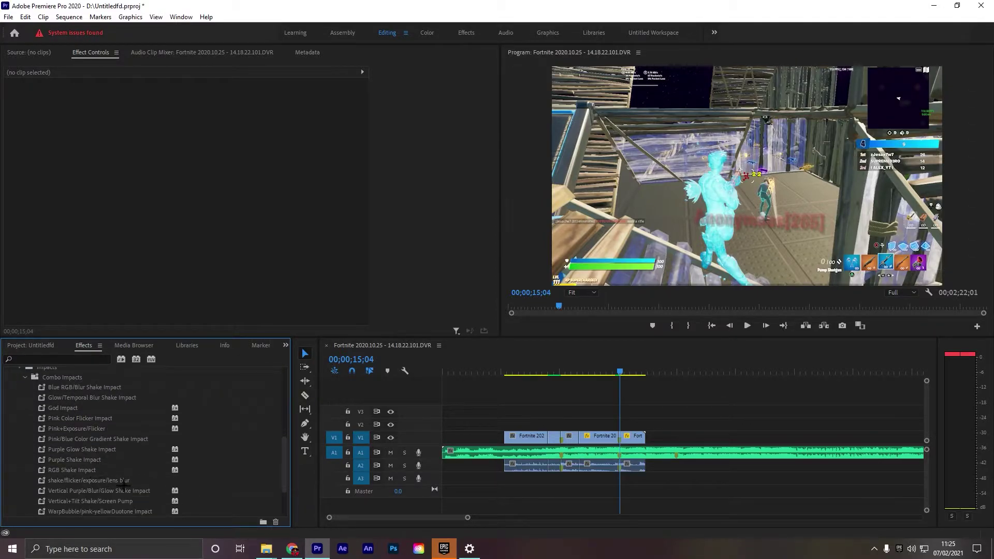
scroll(124, 484, down, 1)
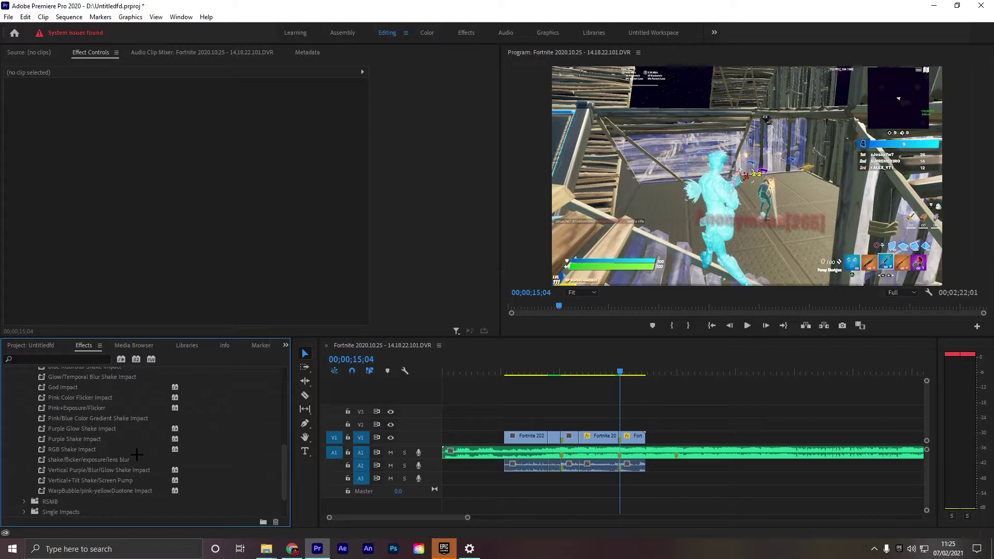
click(115, 449)
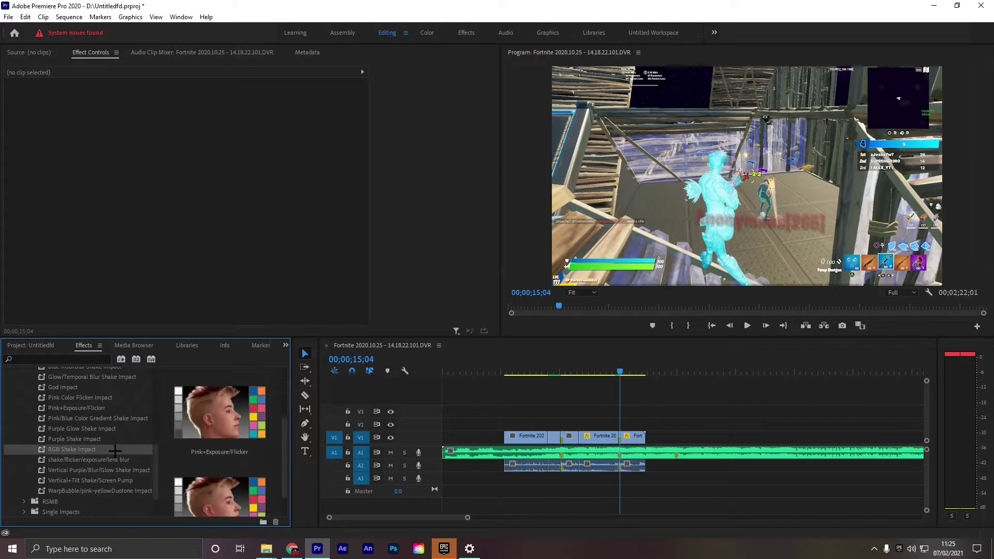
drag(625, 439, 625, 439)
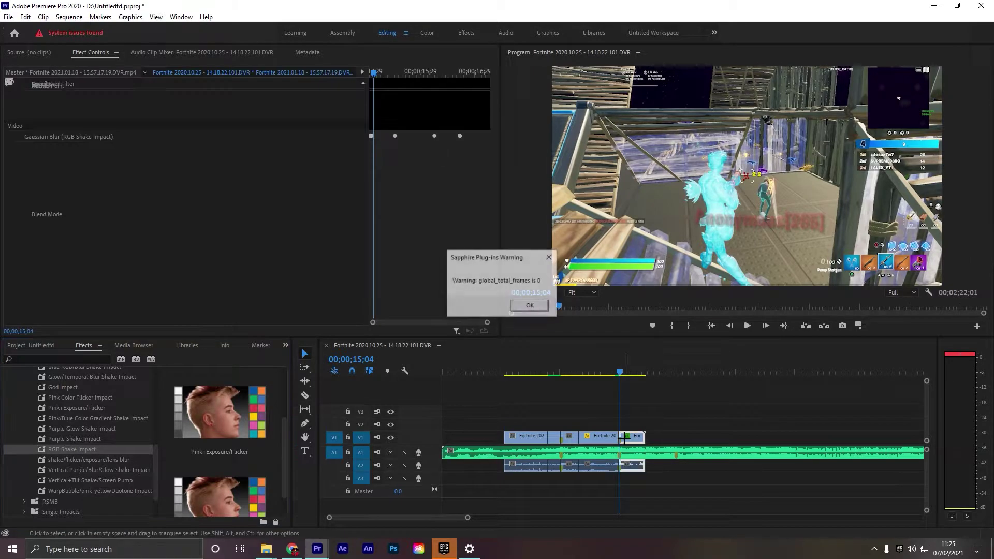
click(528, 306)
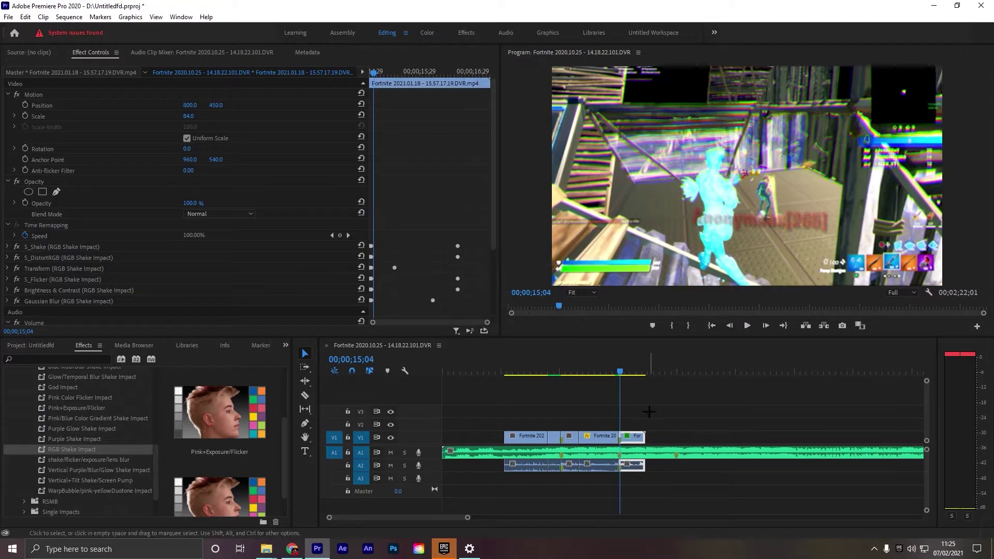
Render the 29-frame range starting at 00;00;14;11 around the elimination cut and clear its in and out points
click(618, 372)
drag(619, 372, 613, 373)
key(o)
key(i)
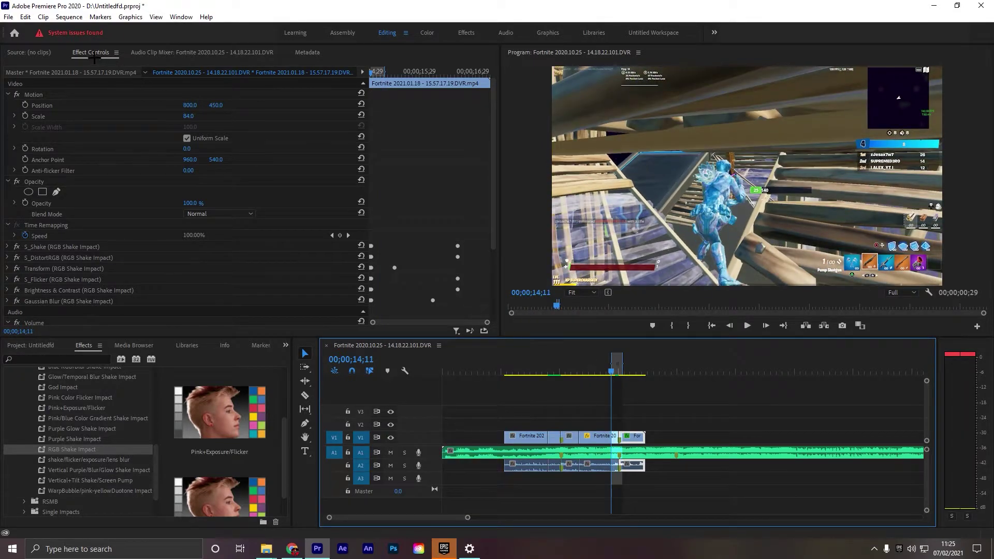
click(69, 17)
click(104, 55)
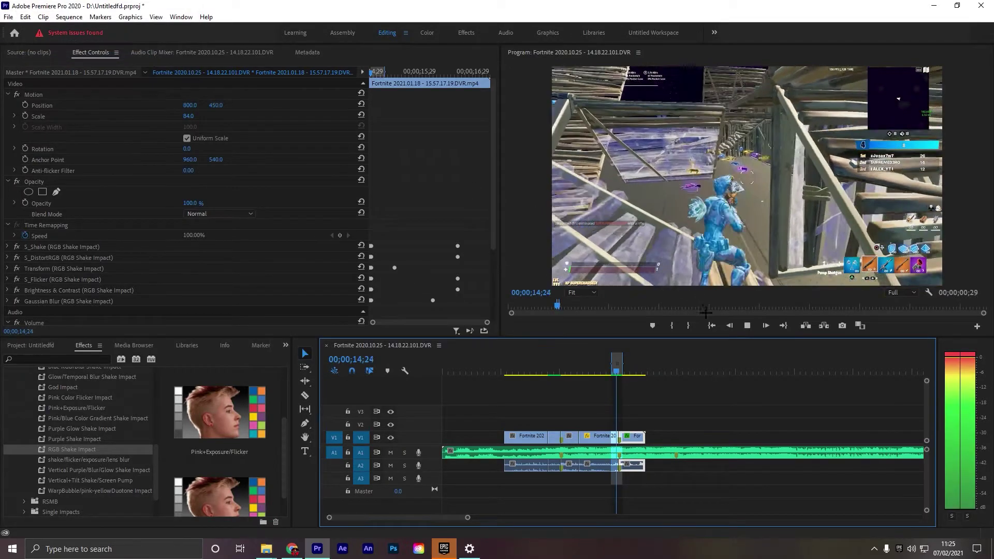
right_click(619, 366)
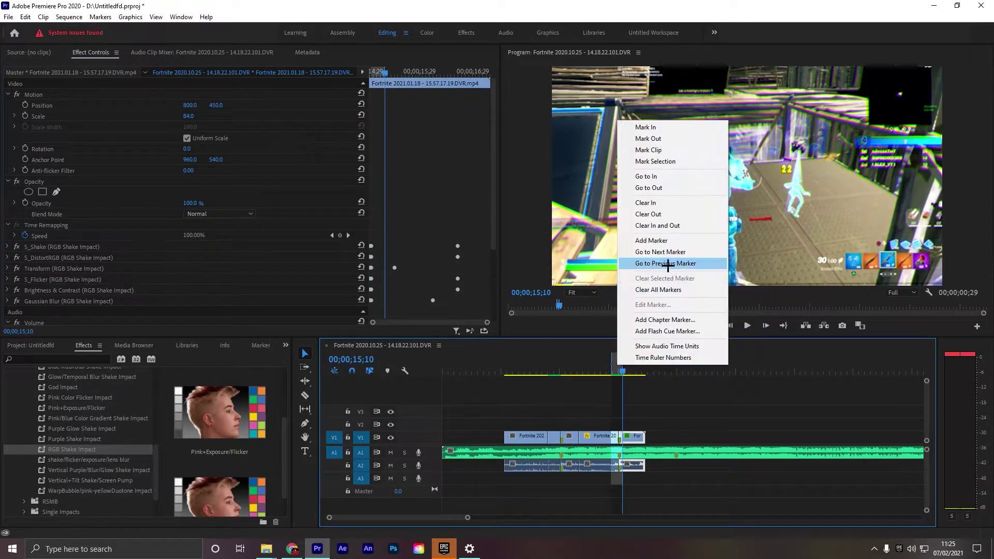
click(666, 222)
Play back the shake impact and mark the 26-frame range ending at 00;00;15;28 with in and out points
click(623, 370)
key(space)
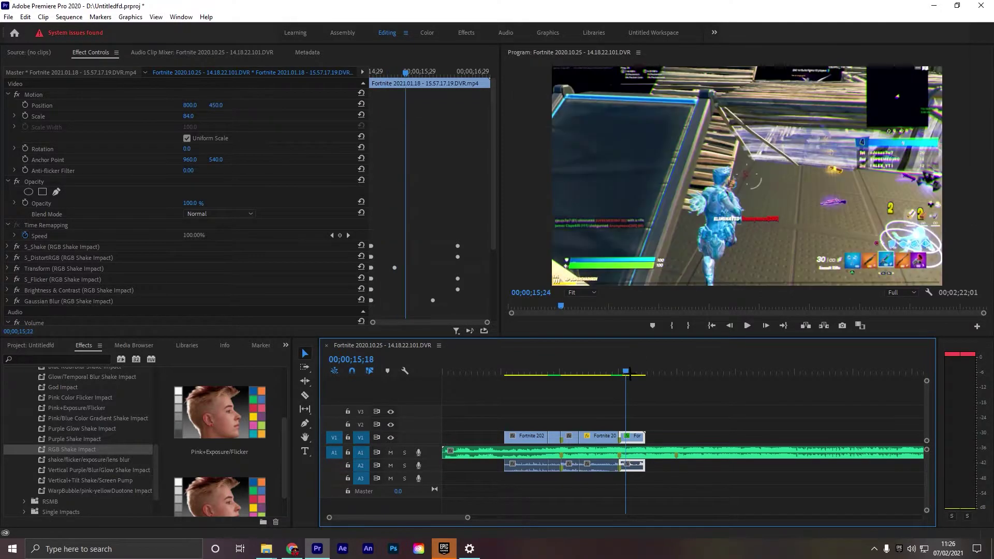
click(613, 372)
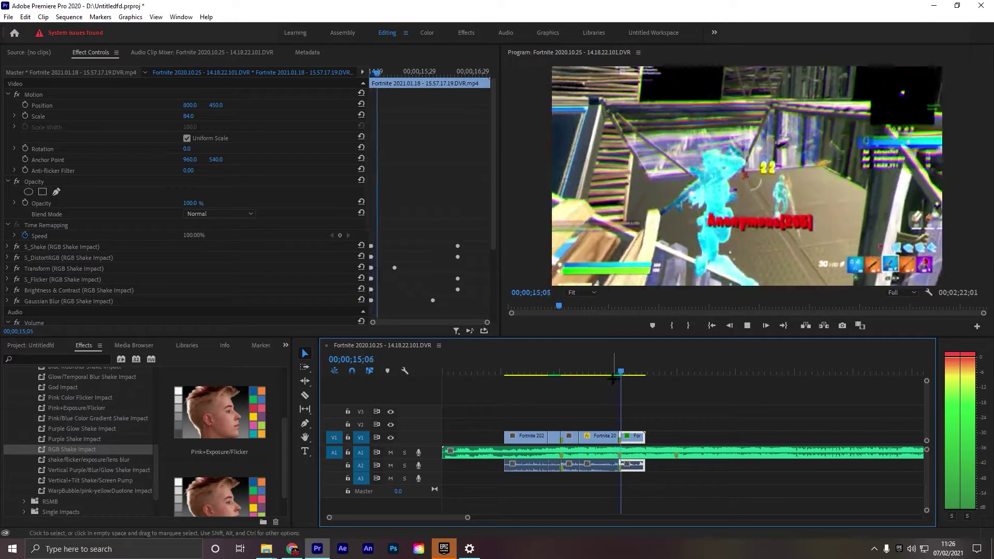
key(space)
mouse_move(632, 368)
mouse_down()
mouse_move(618, 371)
mouse_move(631, 379)
mouse_up()
key(o)
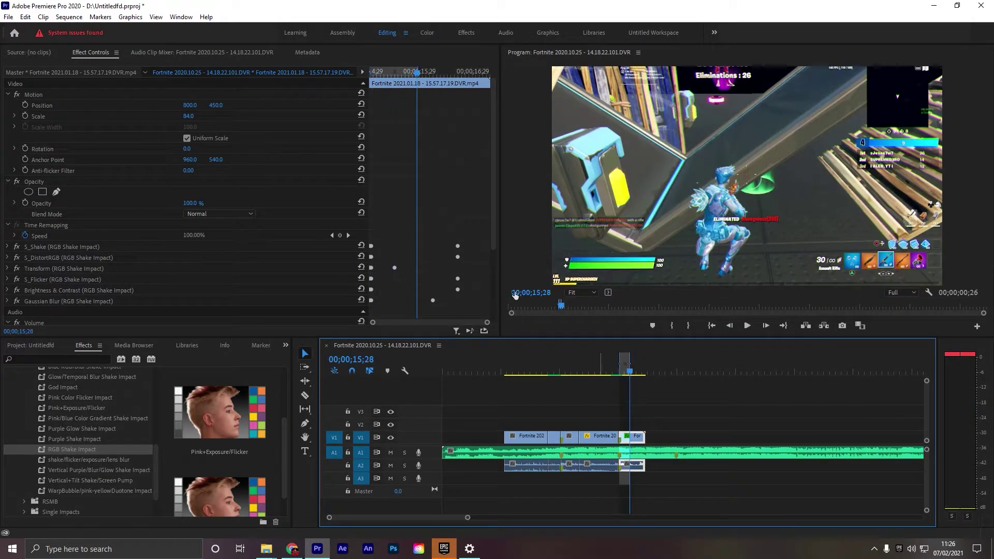
Render the selected impact clip, clear the in and out points and play the impact back
click(69, 17)
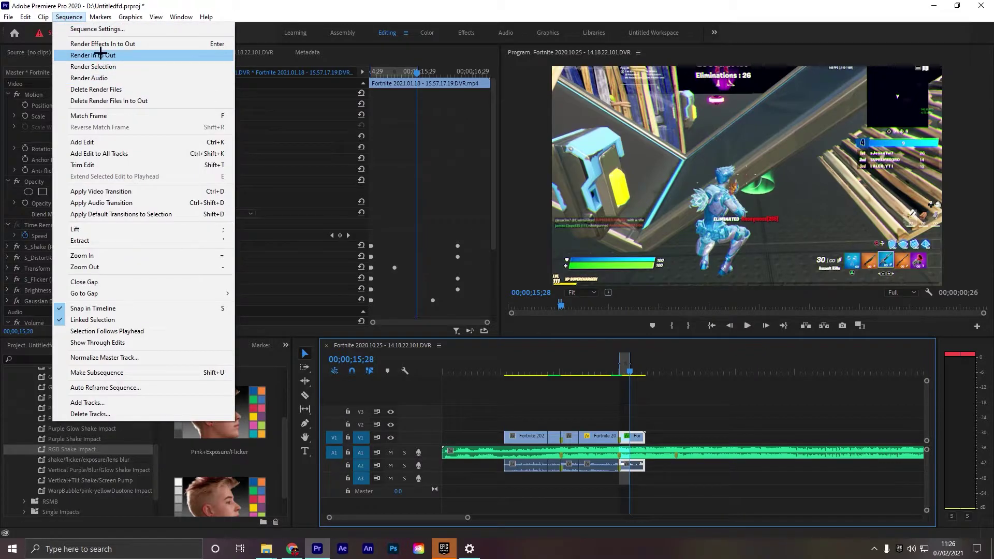
click(74, 19)
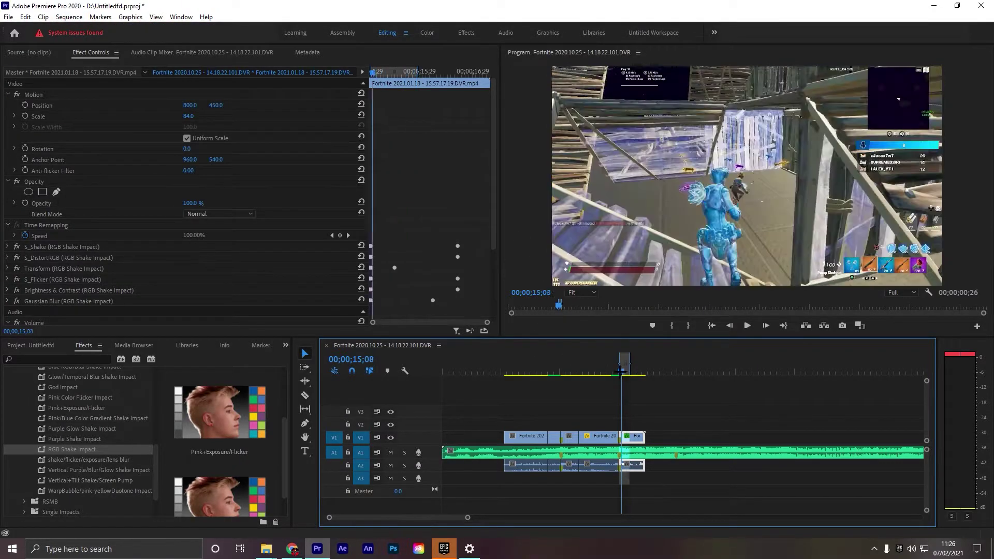
key(space)
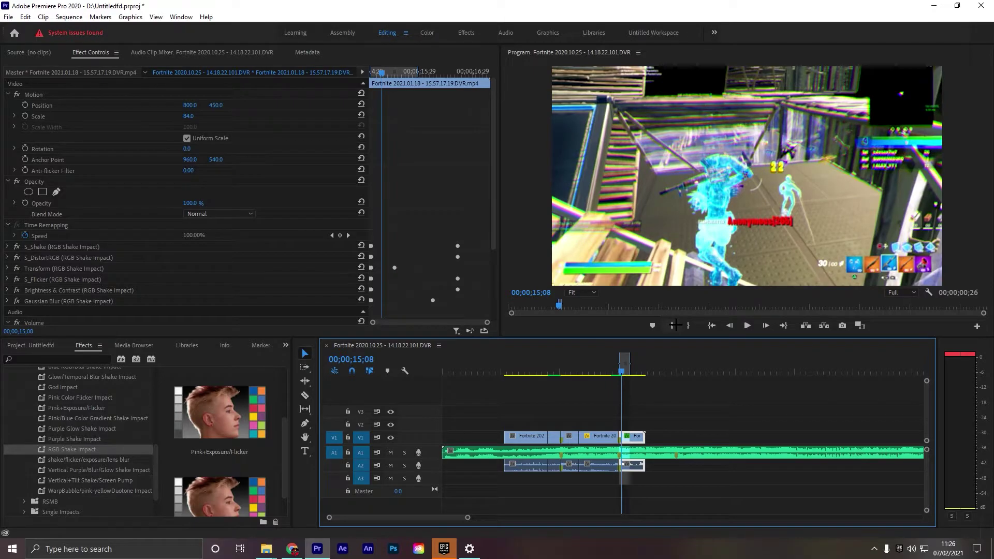
key(space)
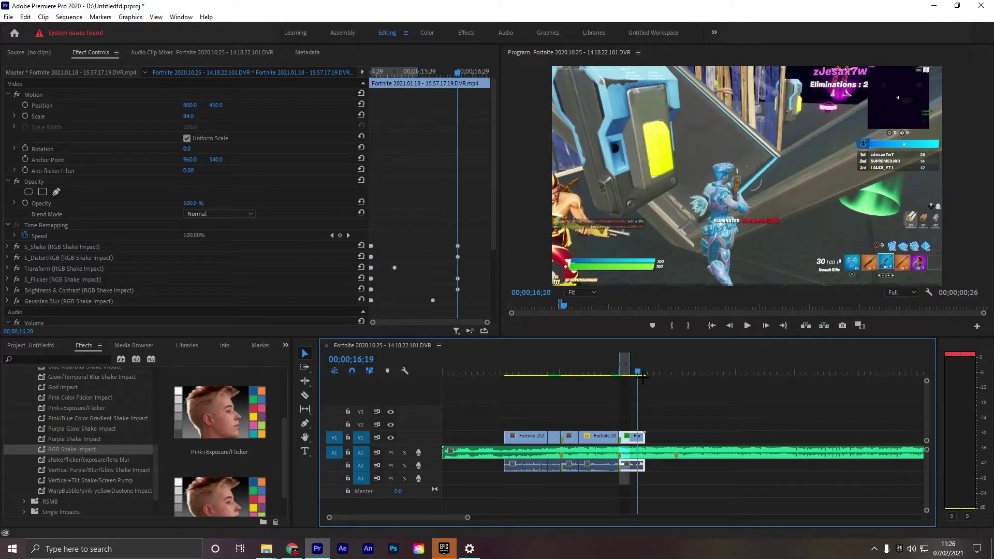
key(space)
click(69, 16)
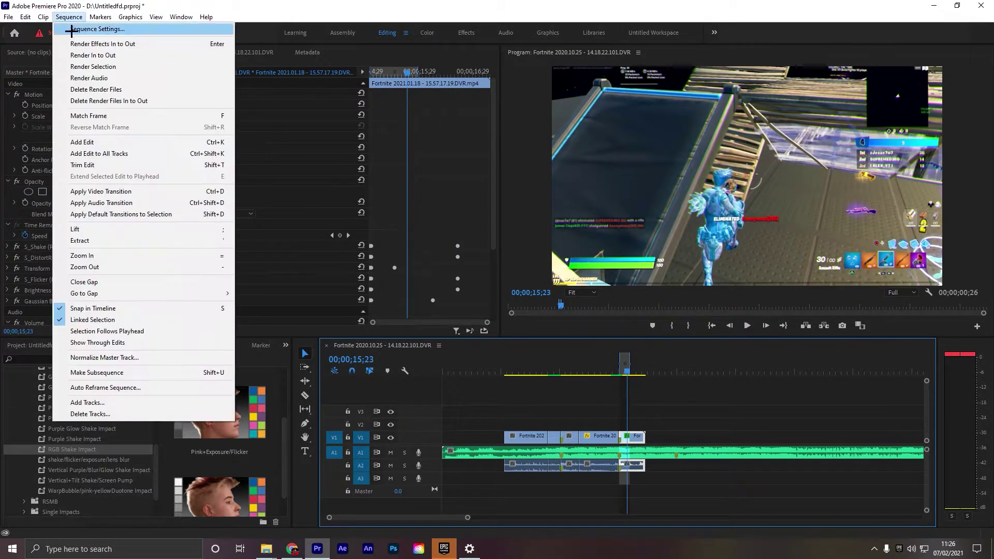
click(123, 67)
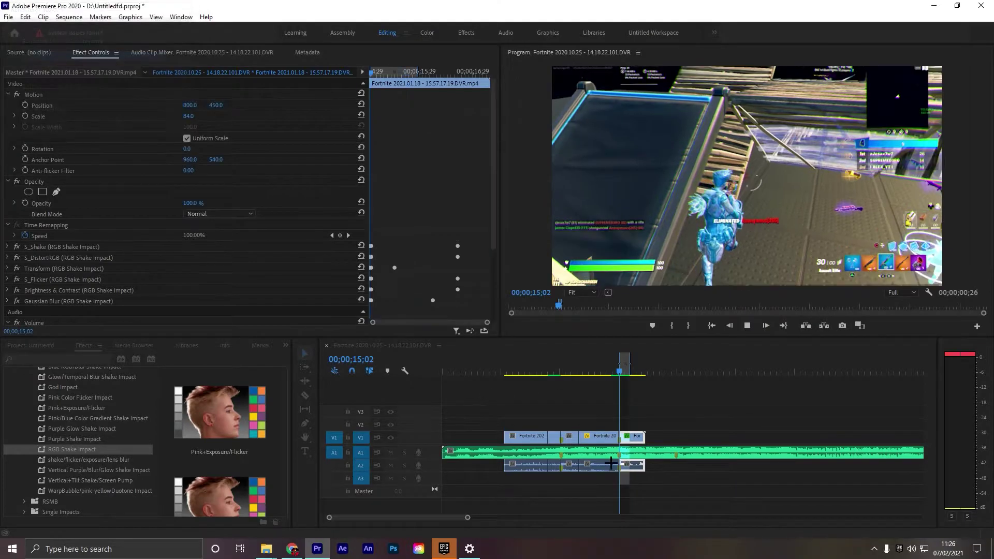
right_click(624, 372)
click(675, 225)
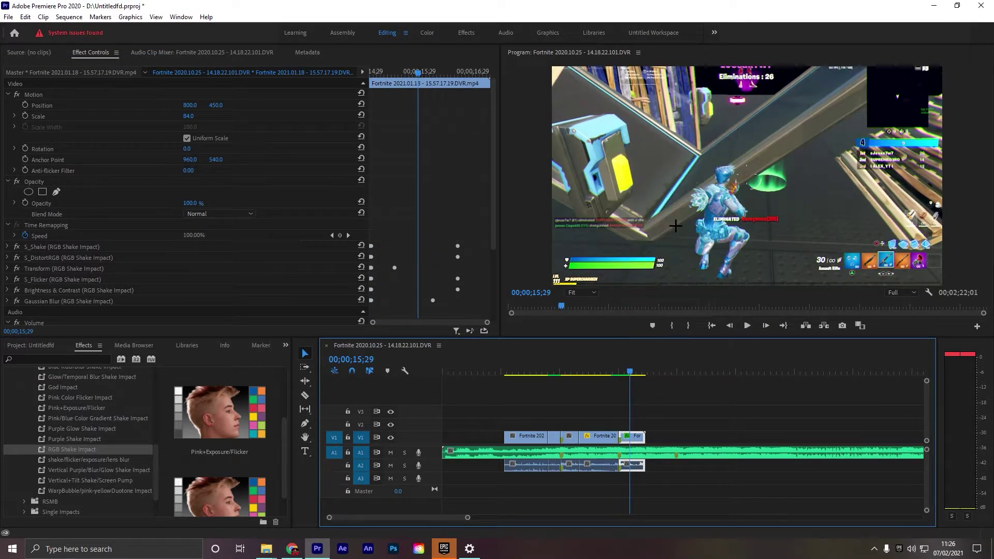
key(space)
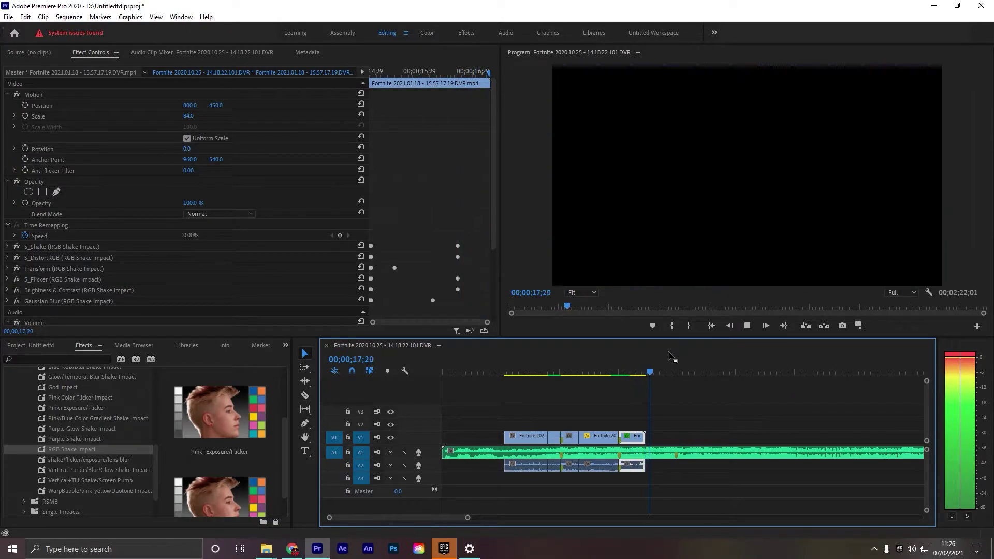
drag(614, 372, 641, 394)
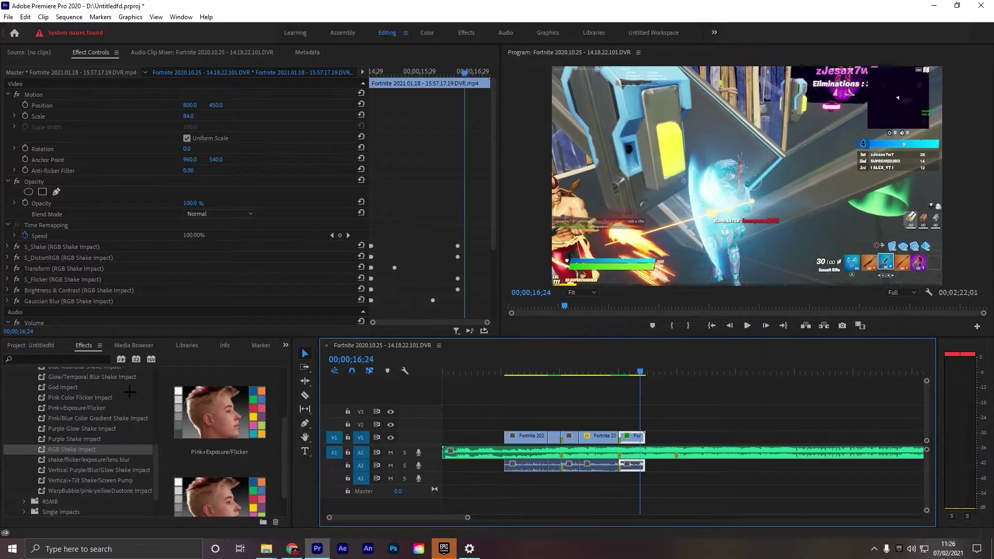
Place the 15;02 long Fortnite 2021.01.18 clip on V1 after the second clip, trimmed with its elimination on the song's third marker, and check the sync
click(35, 346)
drag(240, 484, 647, 439)
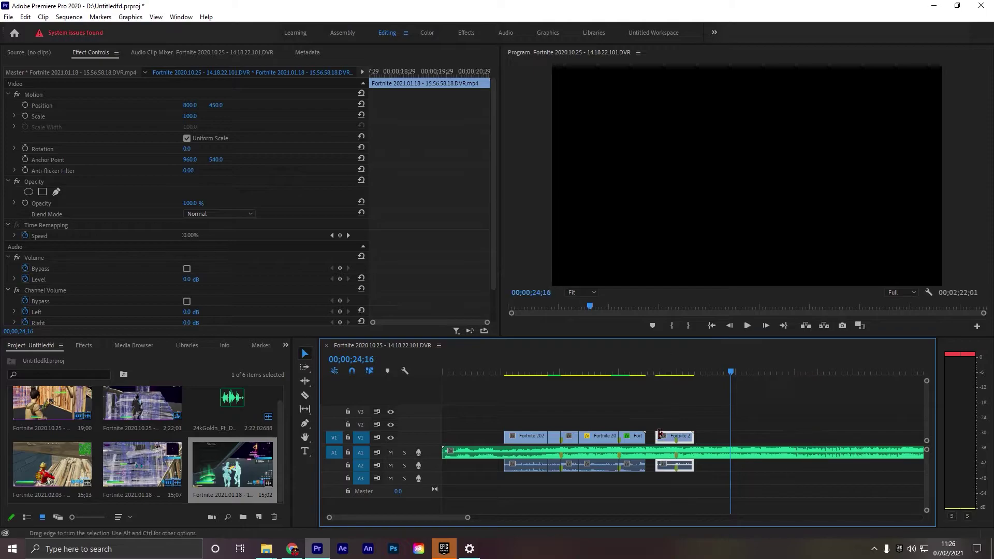
drag(642, 377, 677, 382)
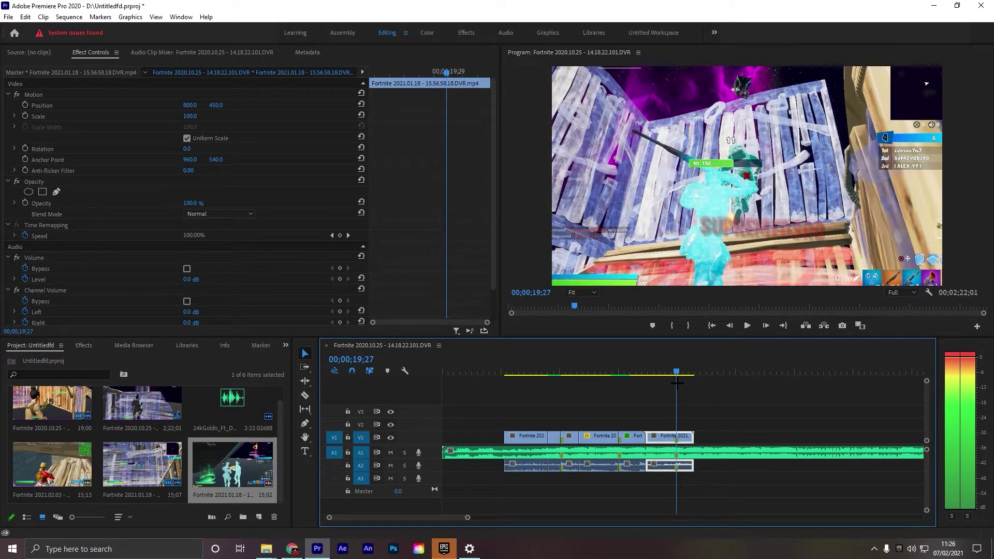
drag(677, 382, 648, 377)
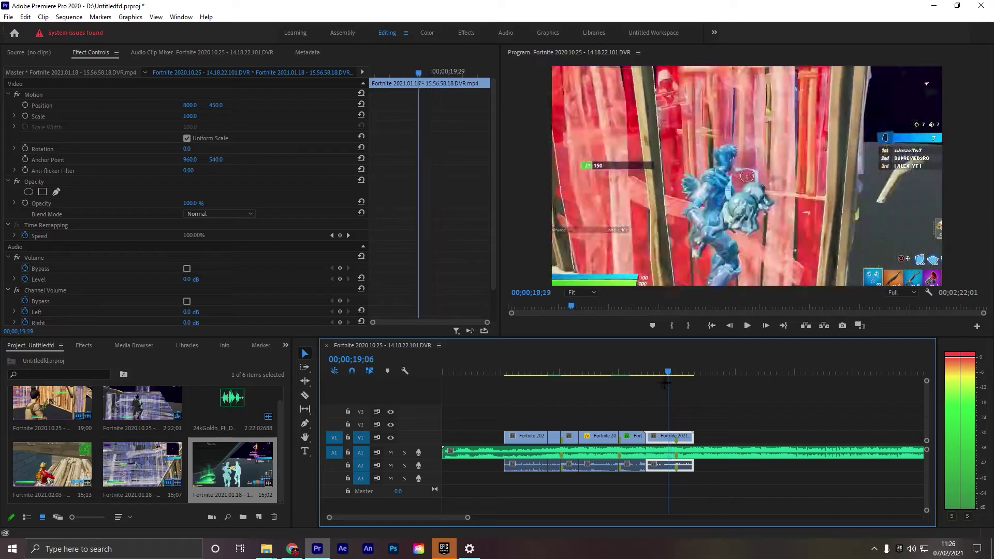
key(space)
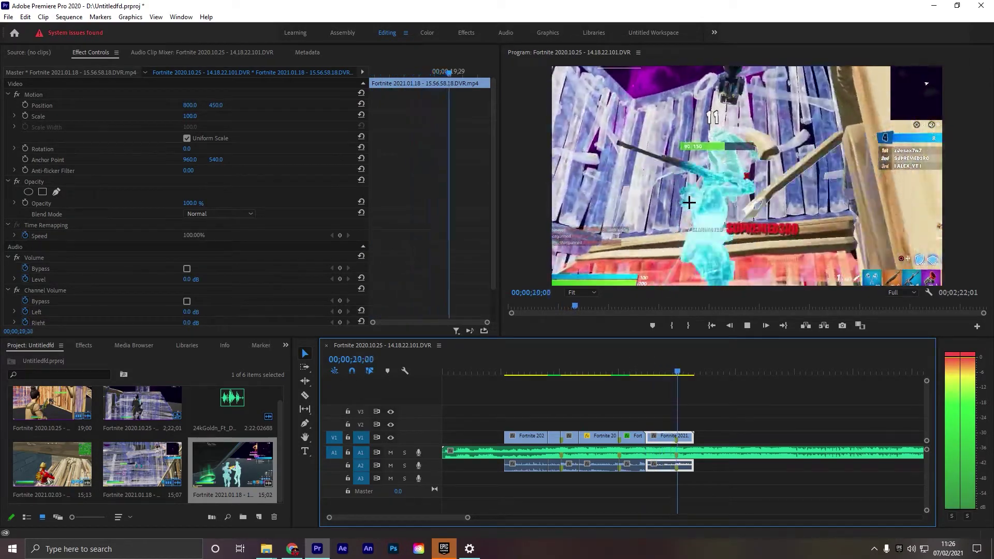
click(691, 372)
drag(691, 372, 651, 380)
Trim the song's start to the first gameplay clip and move all clips to the beginning of the sequence
drag(445, 452, 505, 454)
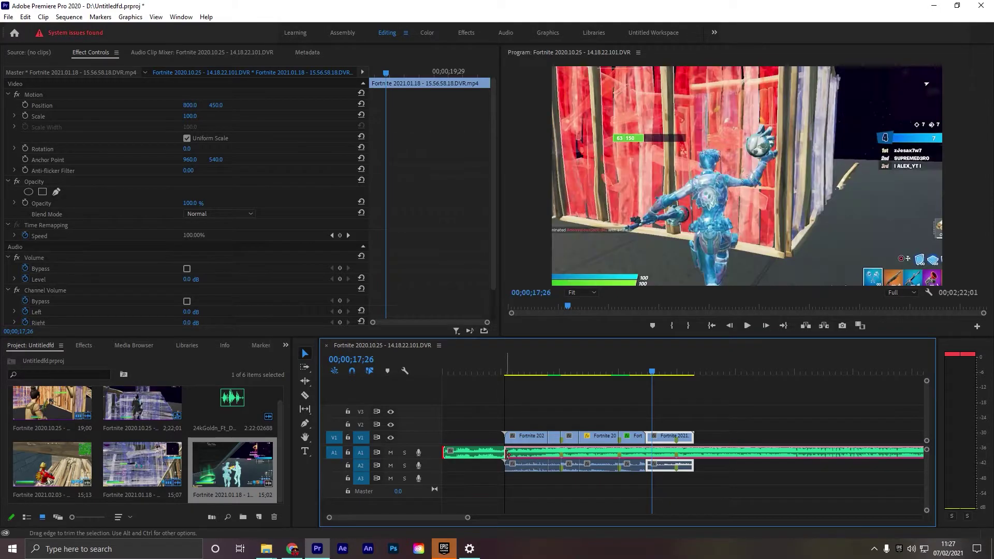
click(503, 496)
drag(503, 493, 707, 410)
drag(727, 455, 665, 456)
Split the song at the end of the last gameplay clip, 00;00;16;03, and delete the remaining audio
drag(653, 358, 631, 362)
key(c)
click(635, 452)
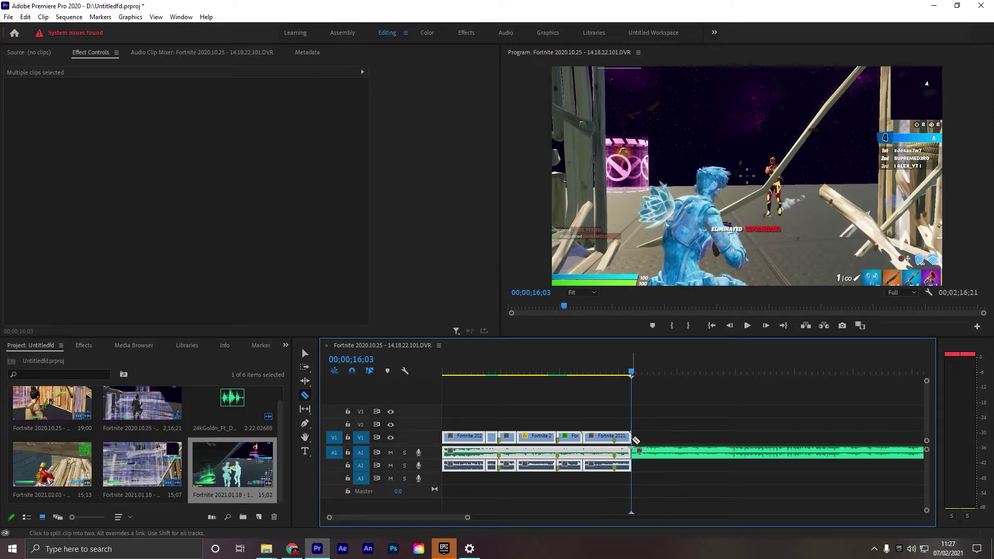
click(306, 354)
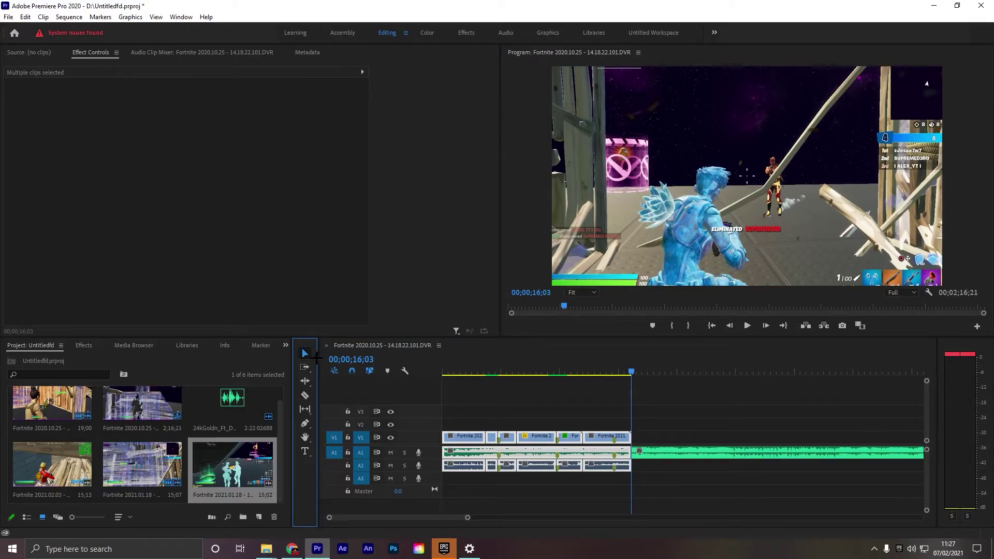
click(653, 451)
key(Delete)
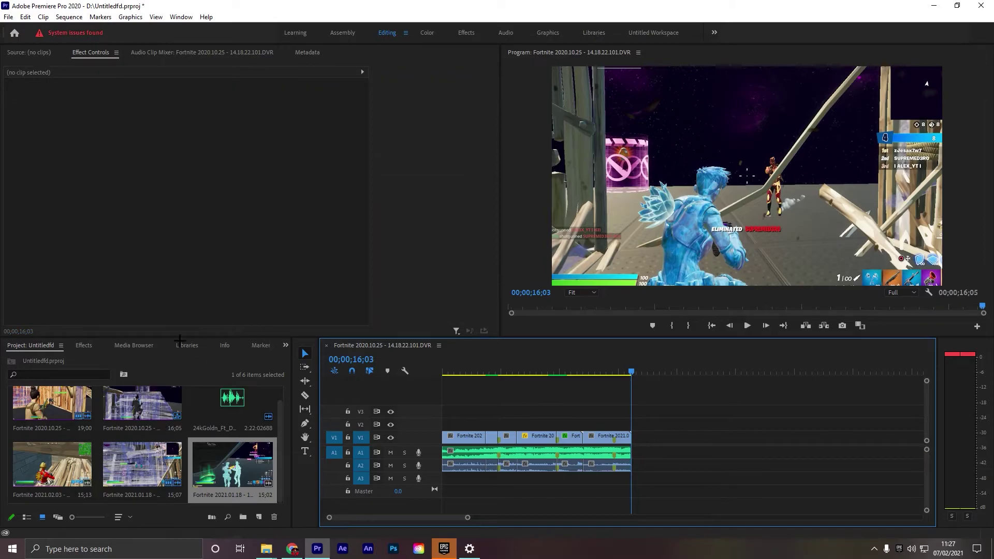
Add the Exponential Fade audio transition to the end of the song and set its duration to 00;00;00;09
click(83, 345)
scroll(31, 440, up, 4)
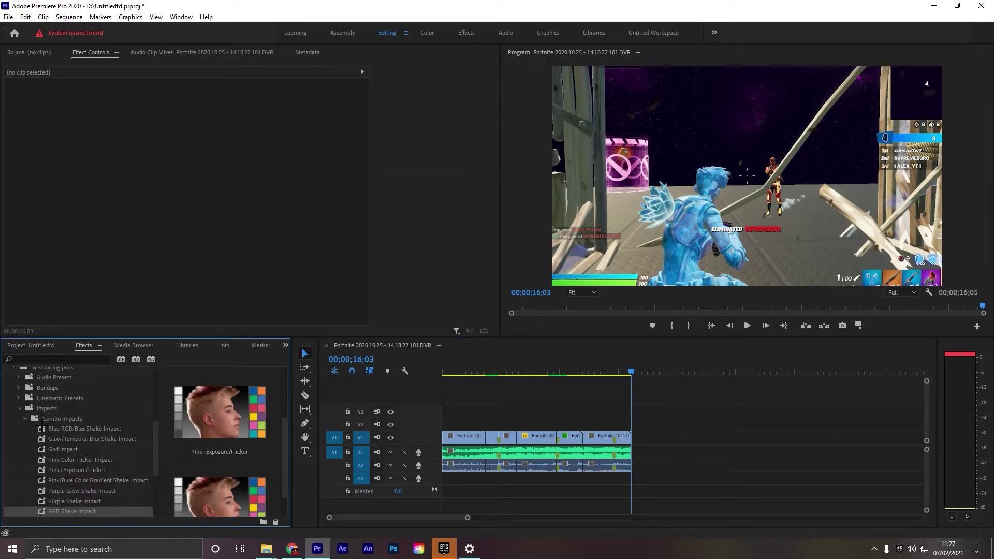
click(19, 419)
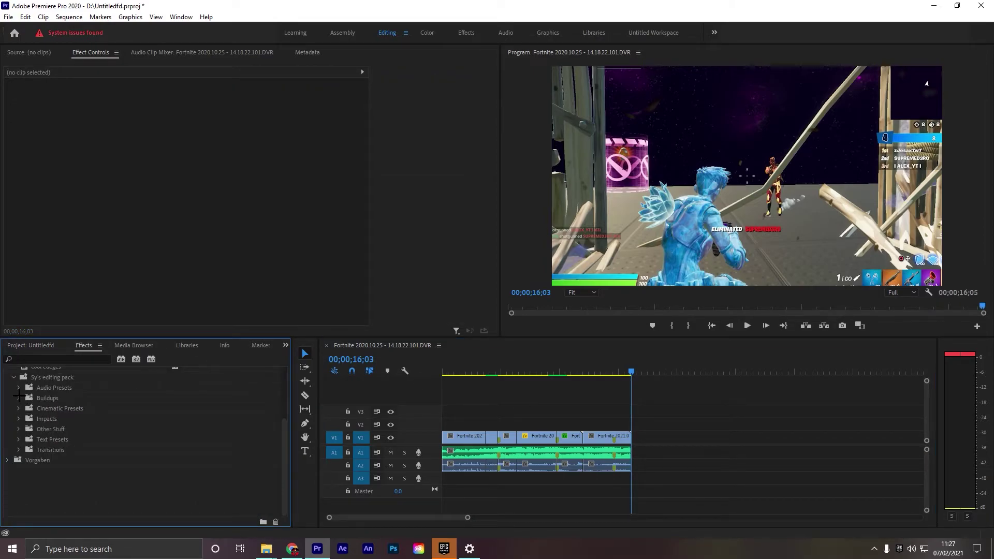
click(19, 397)
scroll(18, 399, up, 4)
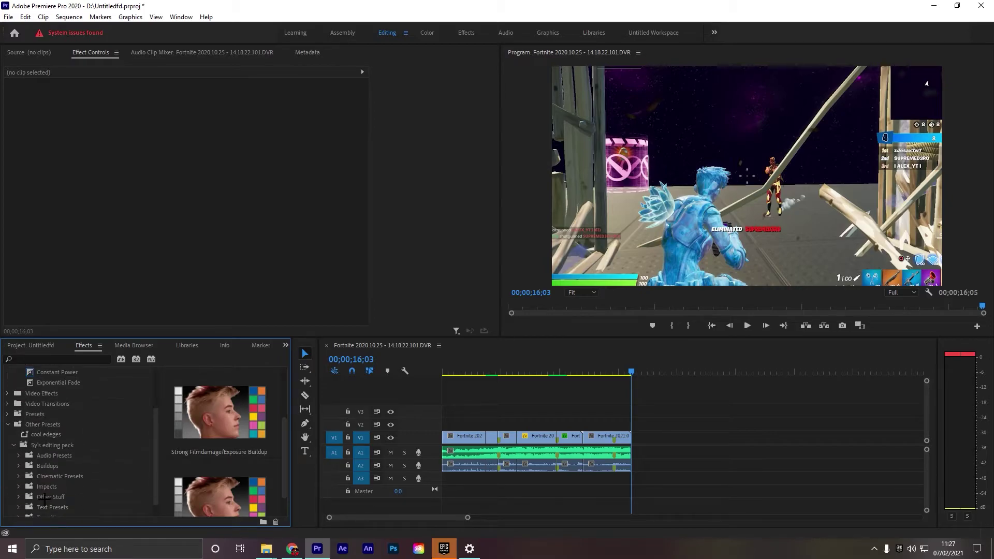
scroll(60, 504, down, 4)
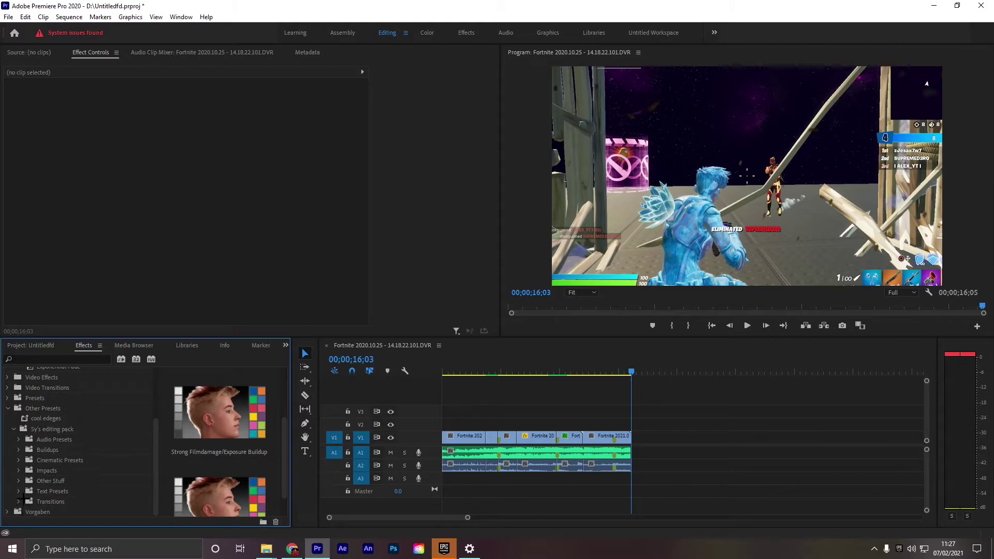
scroll(24, 497, up, 3)
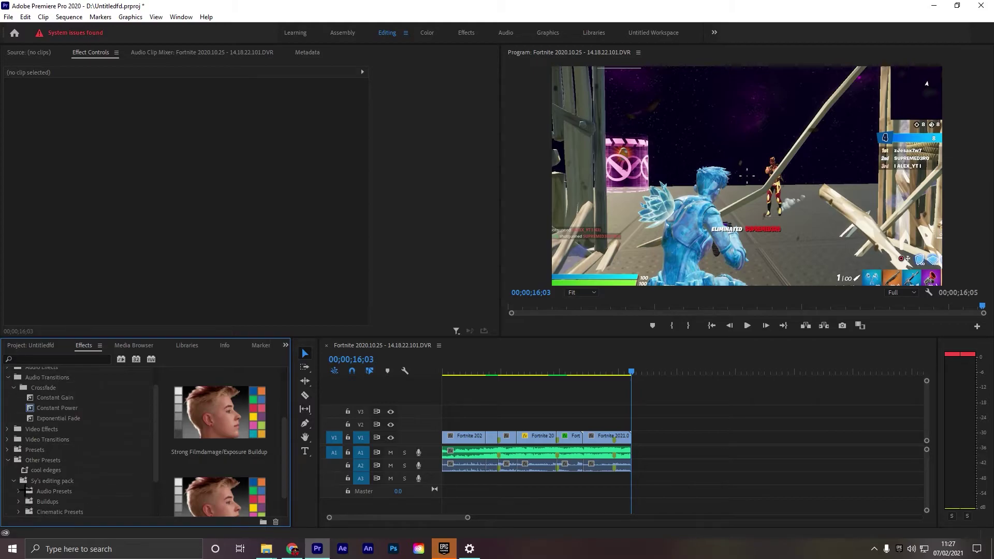
click(8, 449)
scroll(31, 456, down, 4)
scroll(56, 460, down, 3)
scroll(99, 445, up, 4)
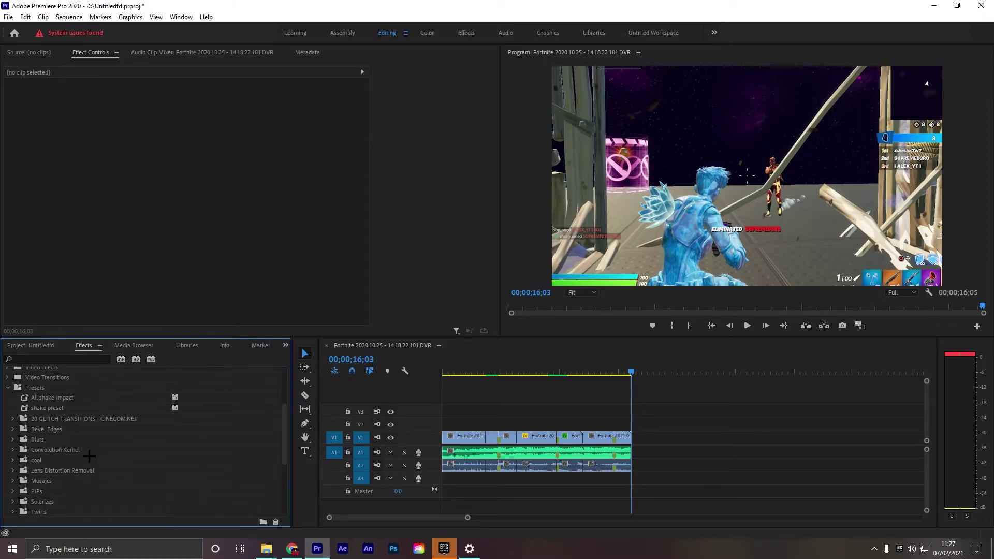
scroll(85, 468, up, 3)
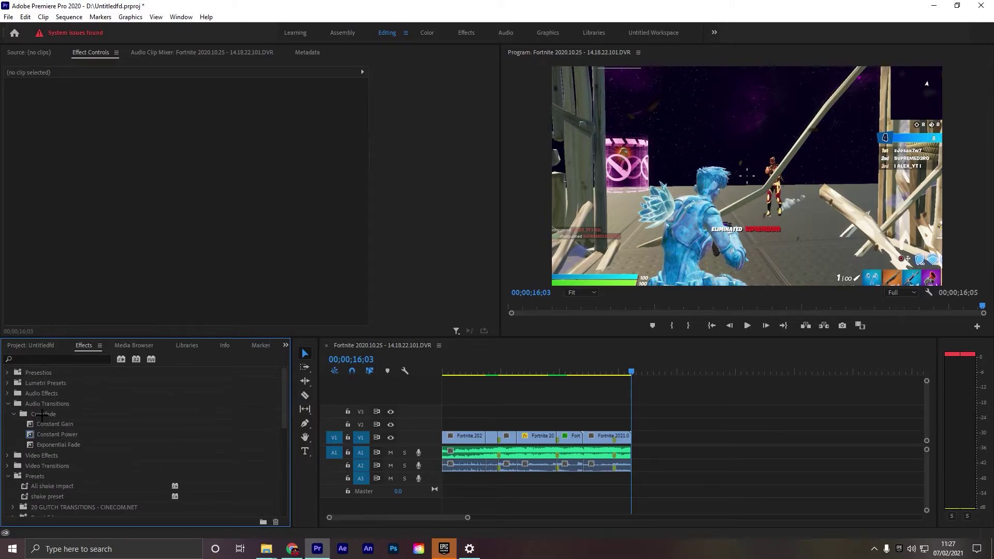
click(53, 446)
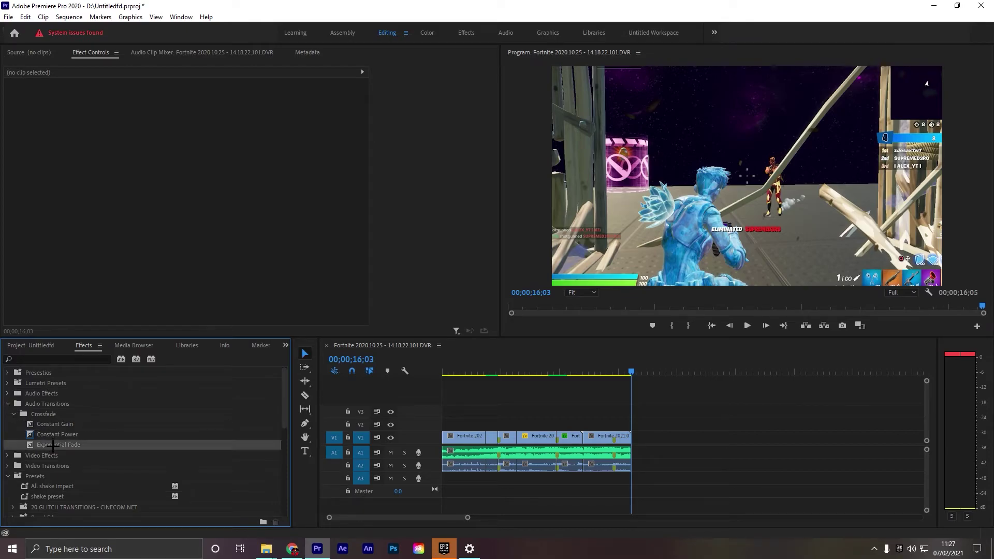
drag(582, 357, 625, 453)
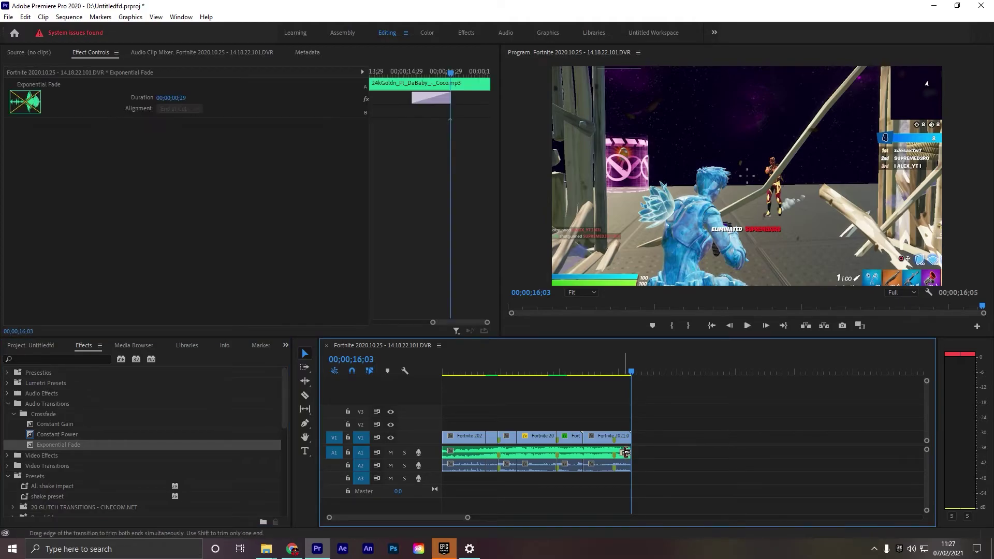
click(169, 104)
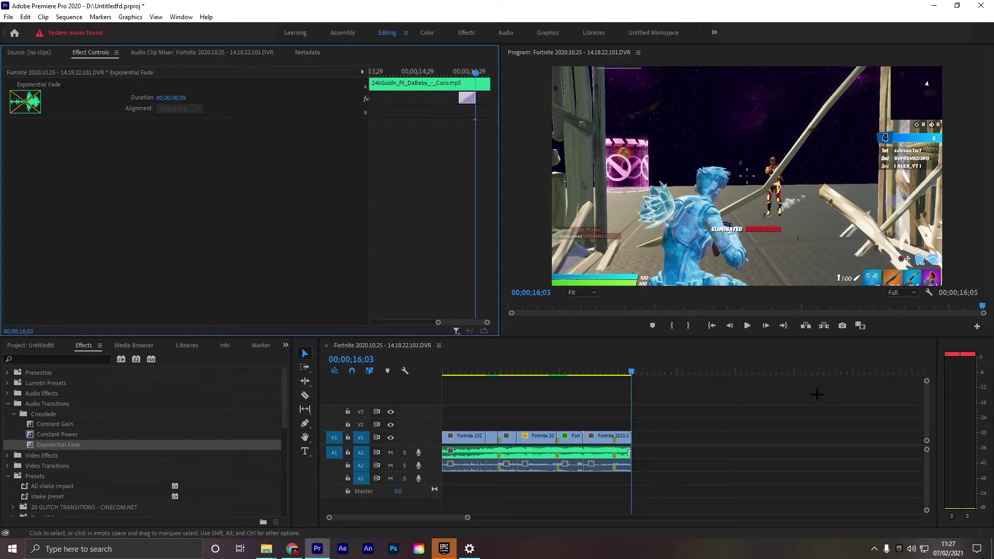
Play back the last second of the sequence to check the song's fade-out
click(653, 436)
click(620, 370)
key(space)
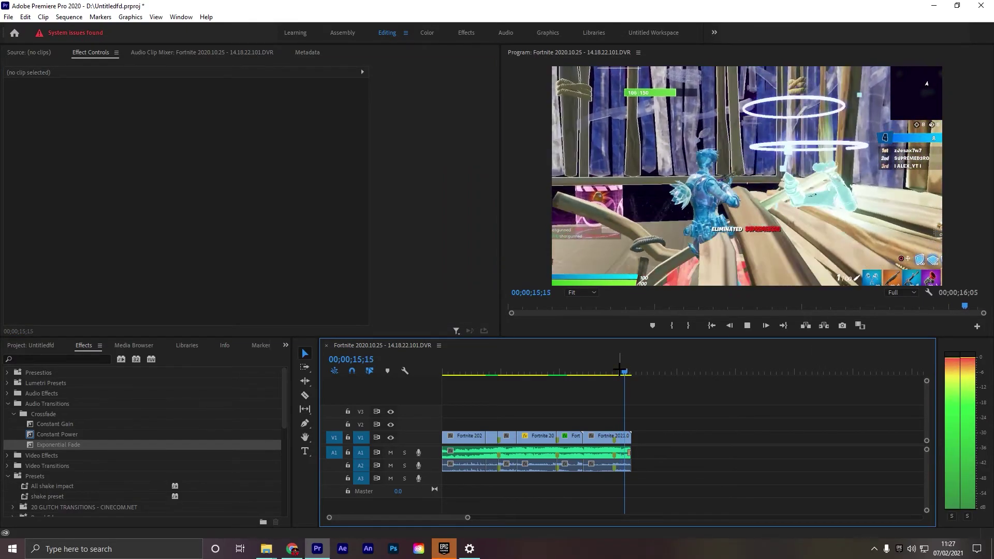
click(623, 370)
key(space)
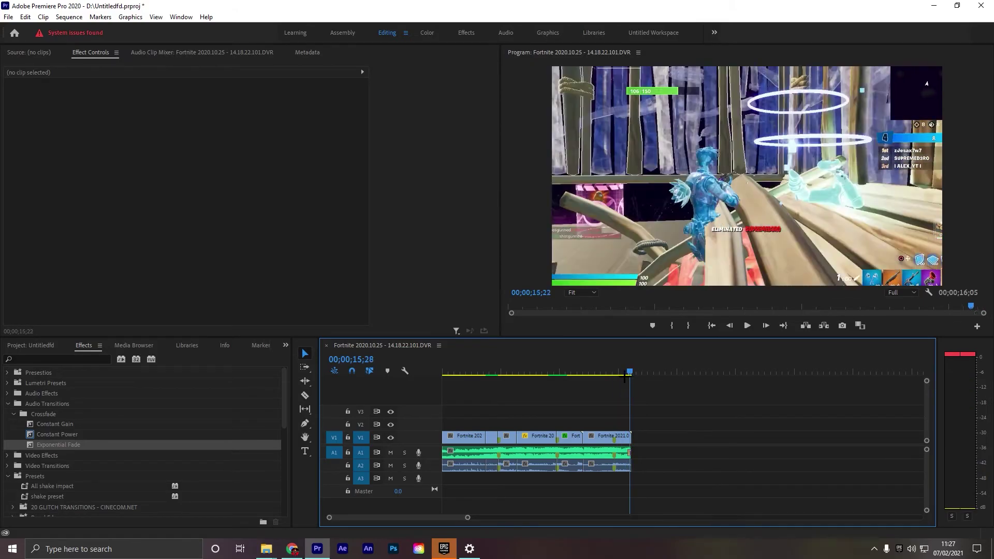
Return to the start of the sequence, move the playhead to 00;00;08;15 and select the song clip on A1
click(482, 370)
key(Home)
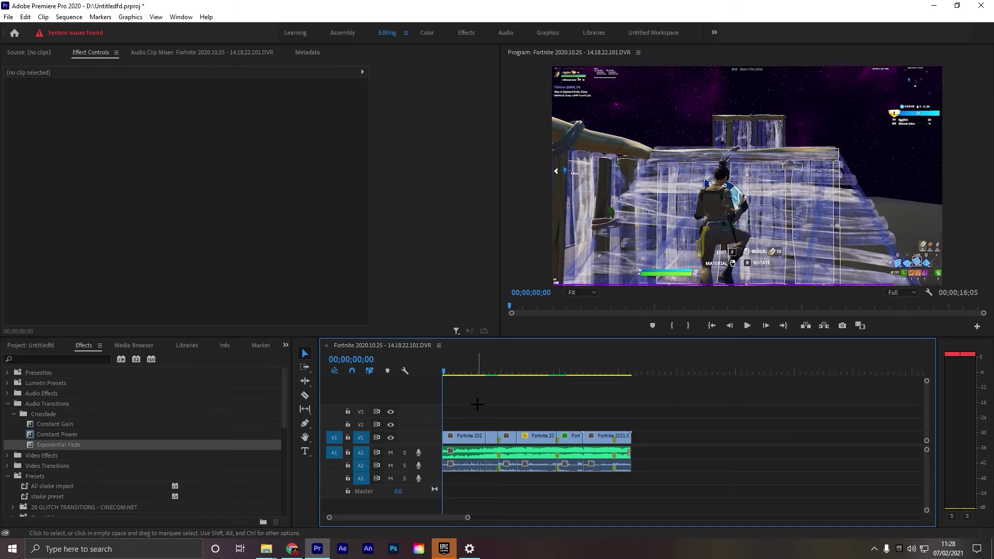
drag(476, 375, 542, 454)
click(542, 454)
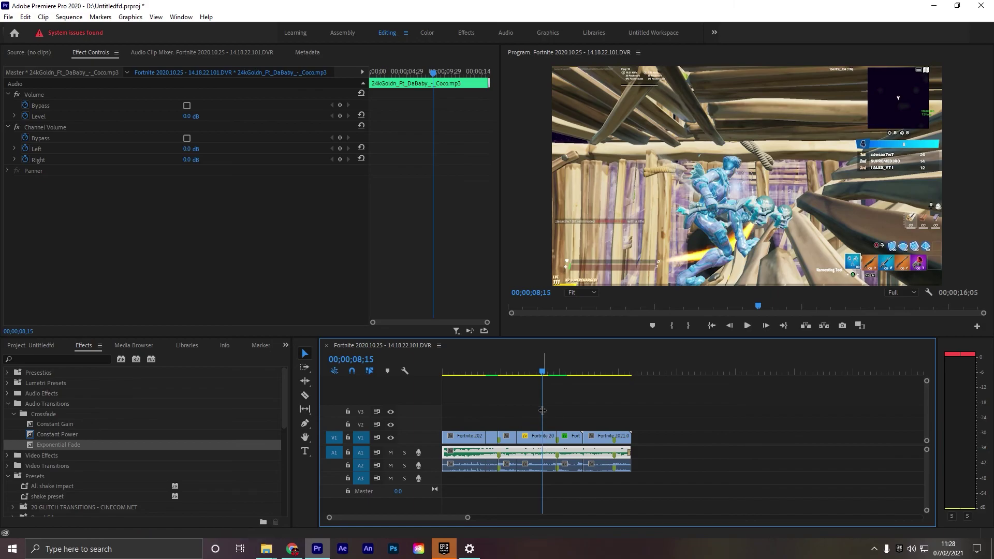